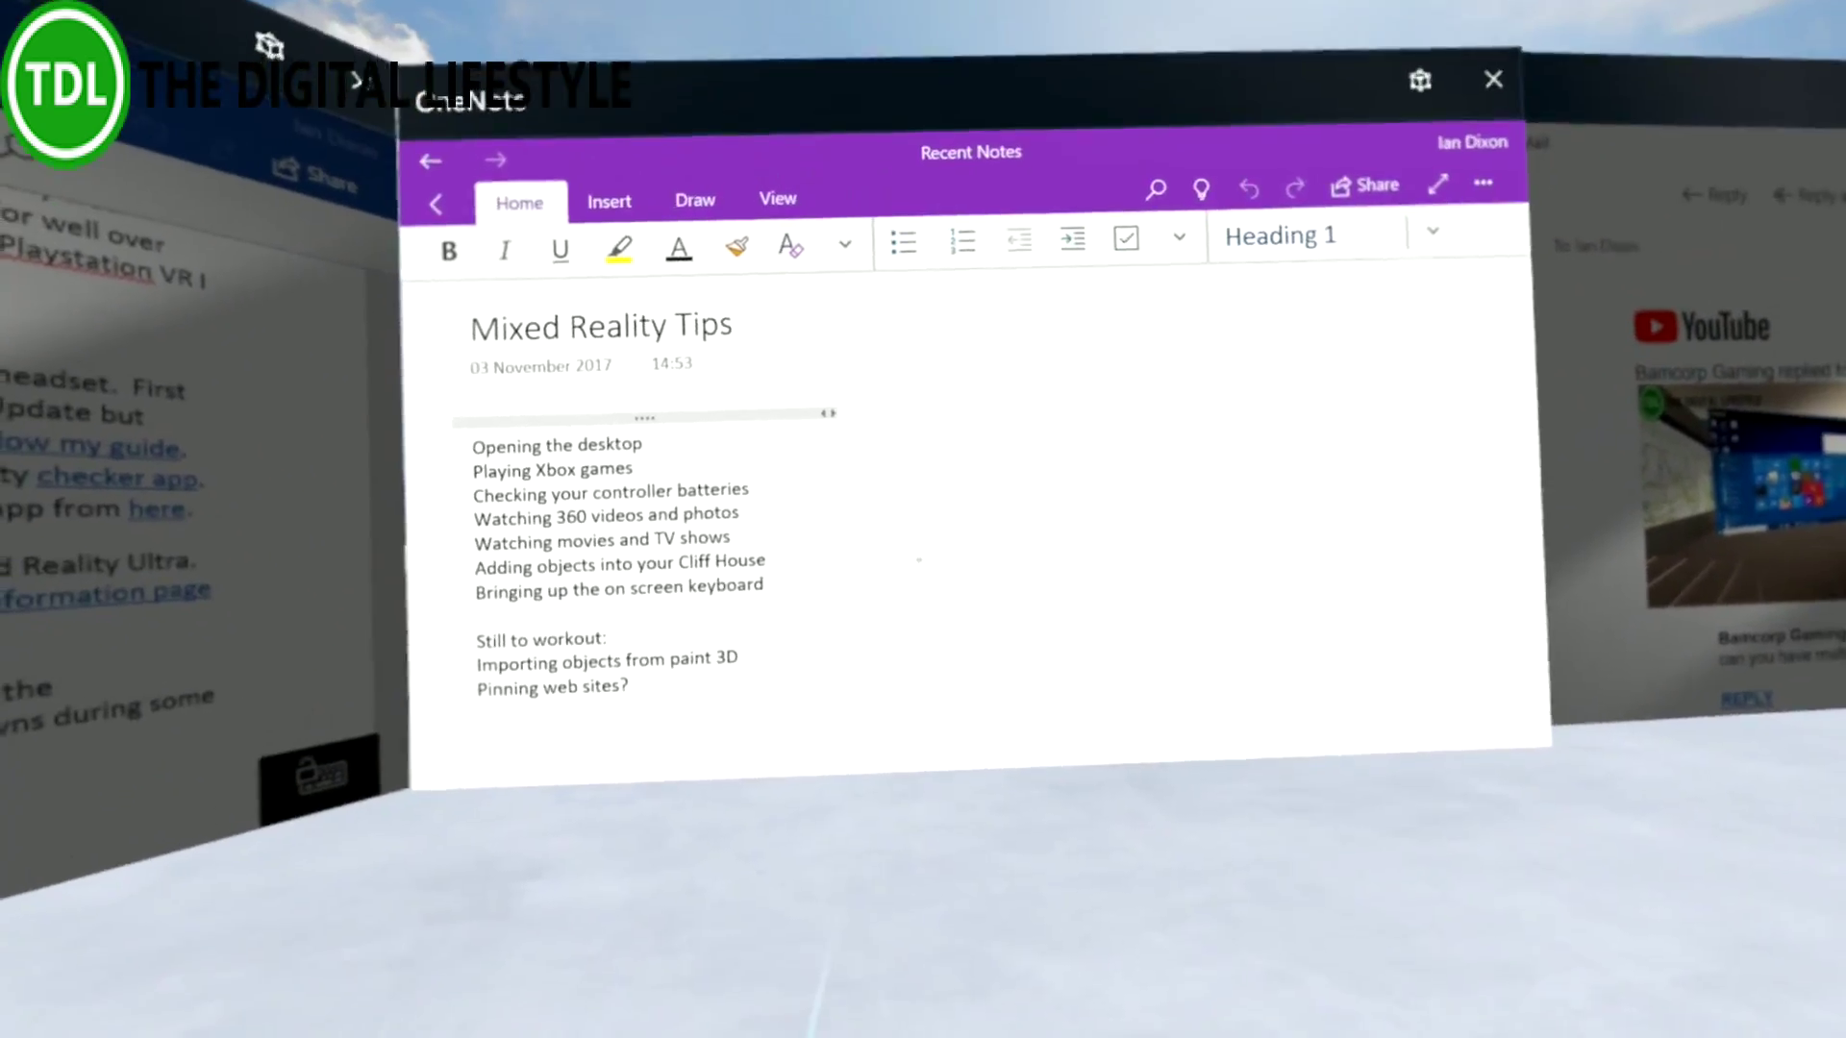
# - Type and erase test letters with the on-screen keyboard, then dictate 'You can also dictating to it'
pyautogui.click(869, 524)
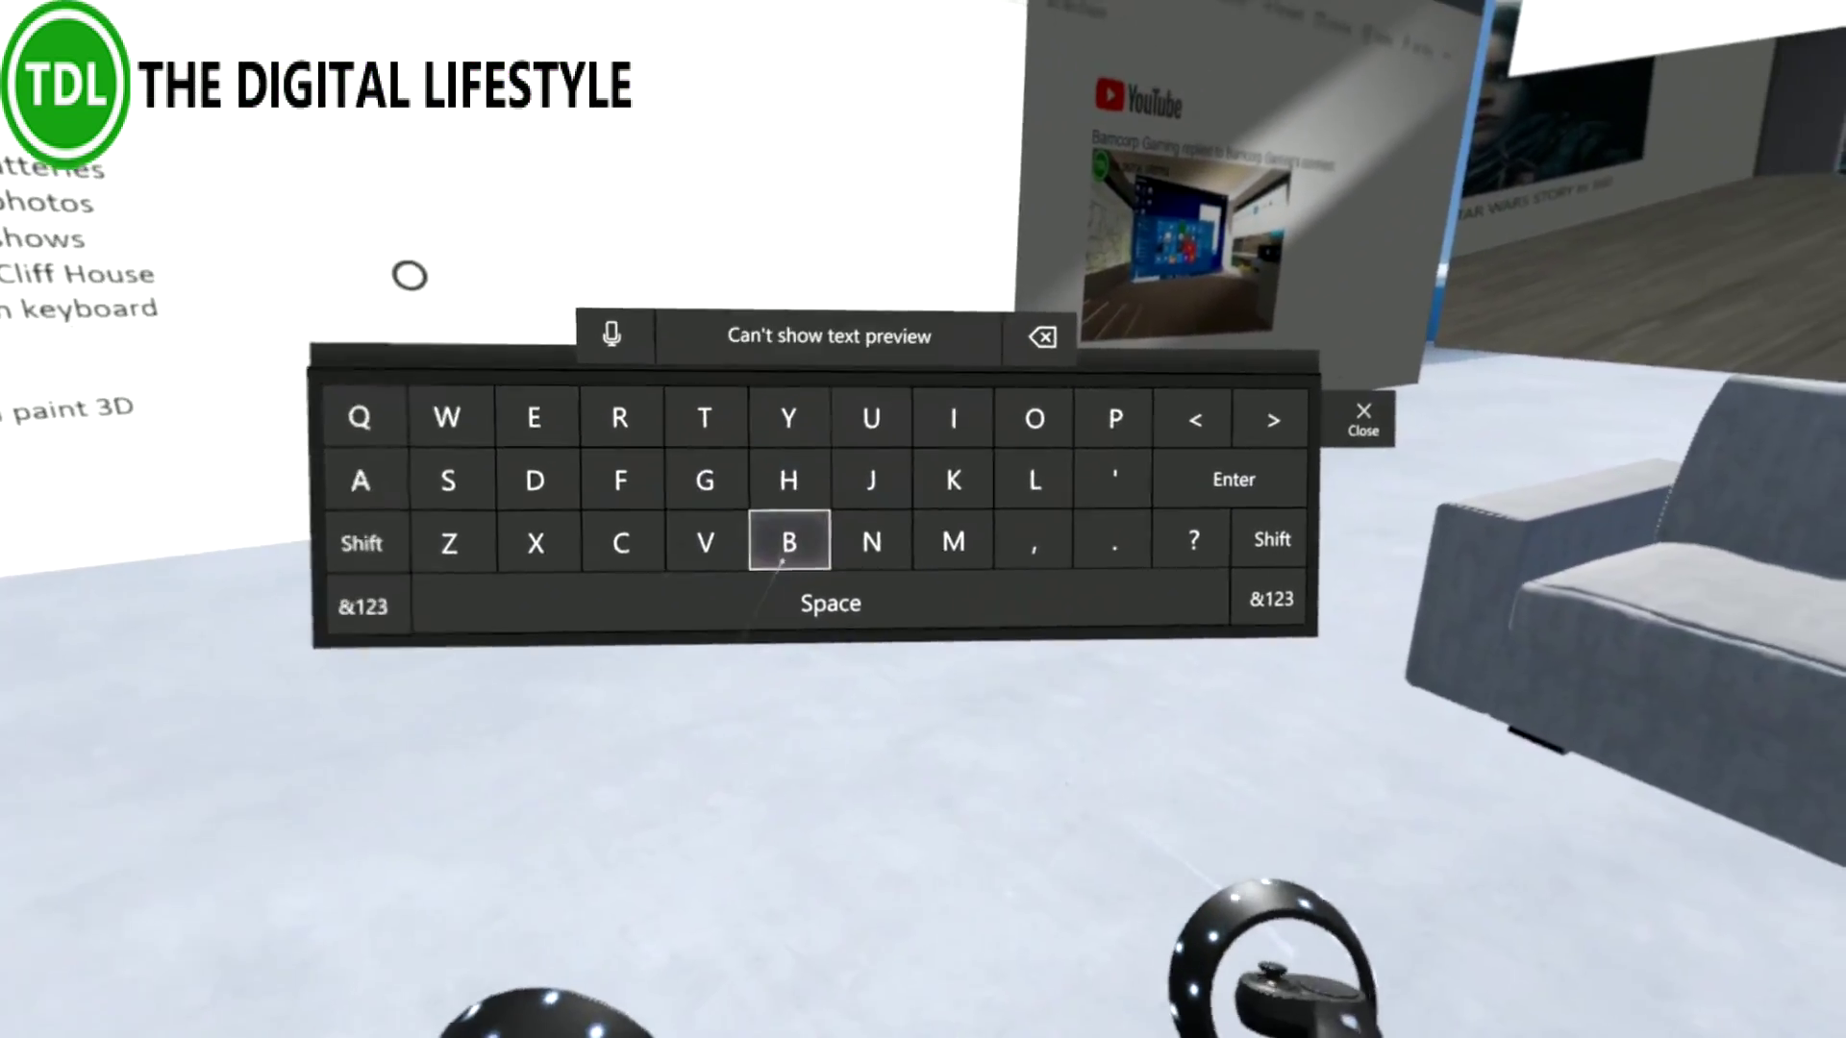
pyautogui.click(408, 276)
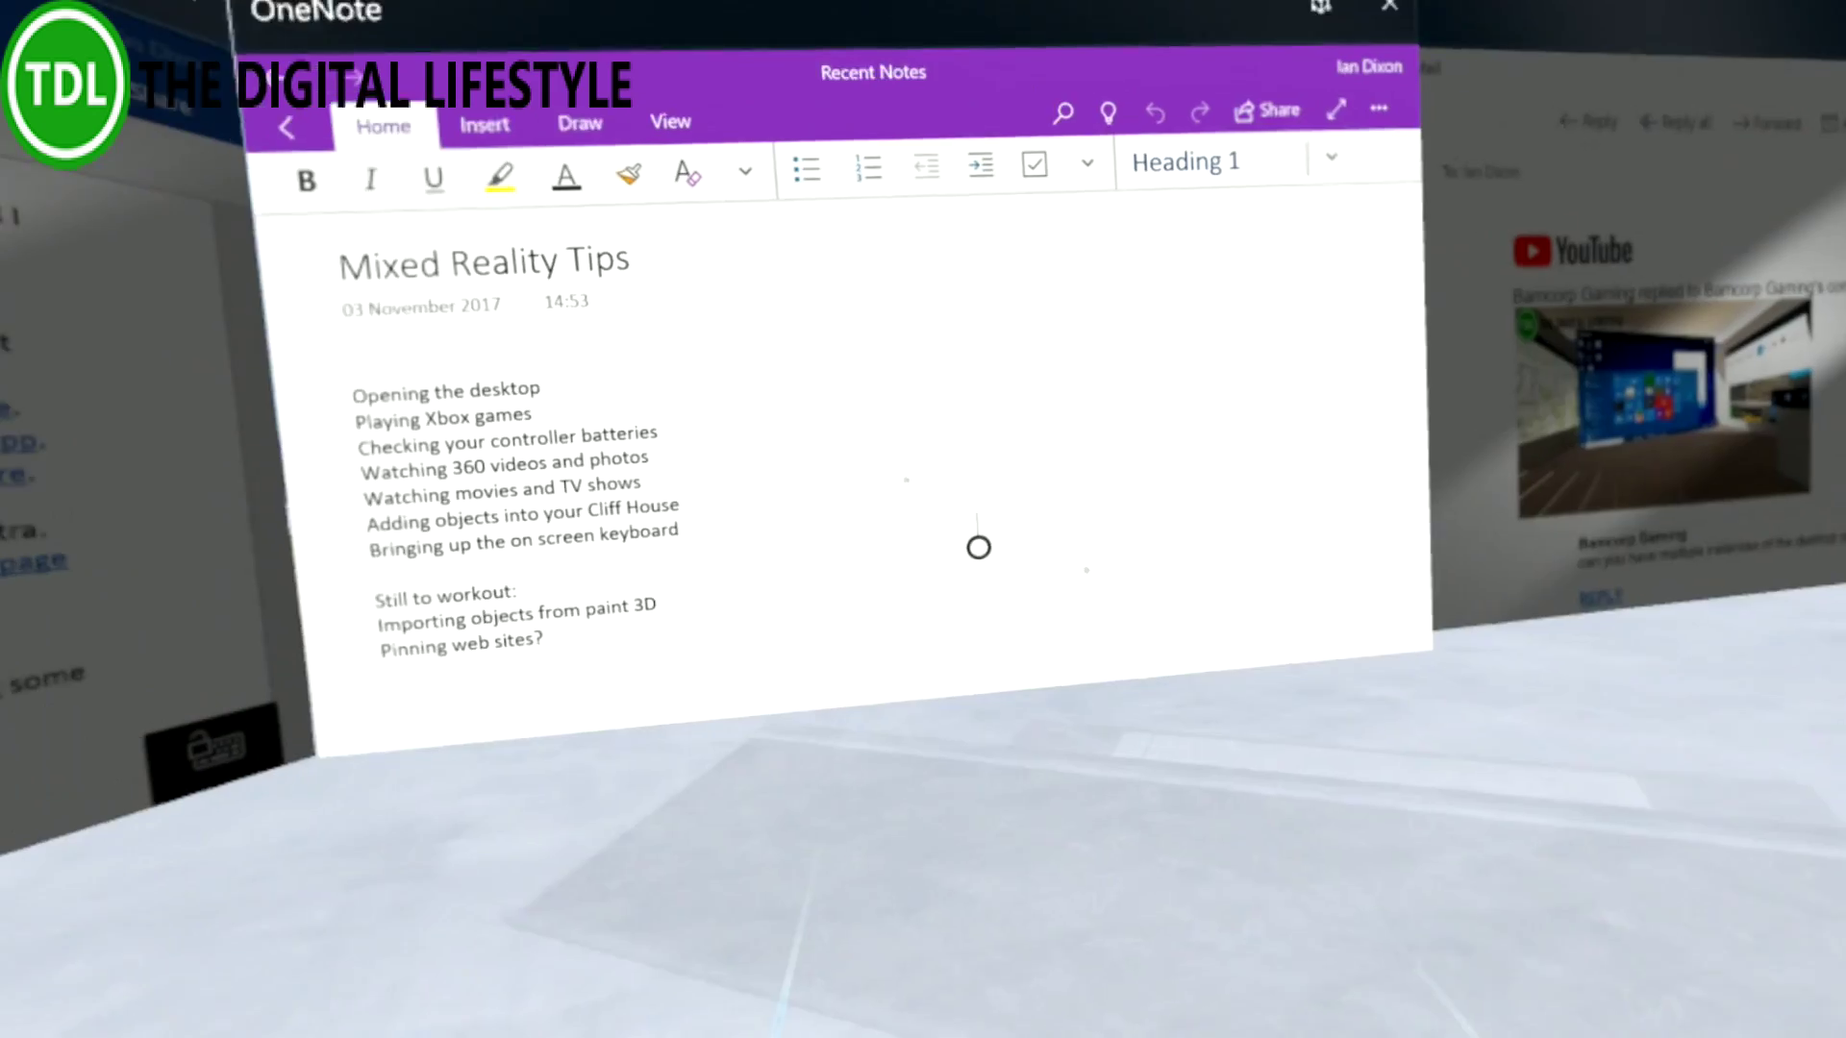
pyautogui.click(979, 547)
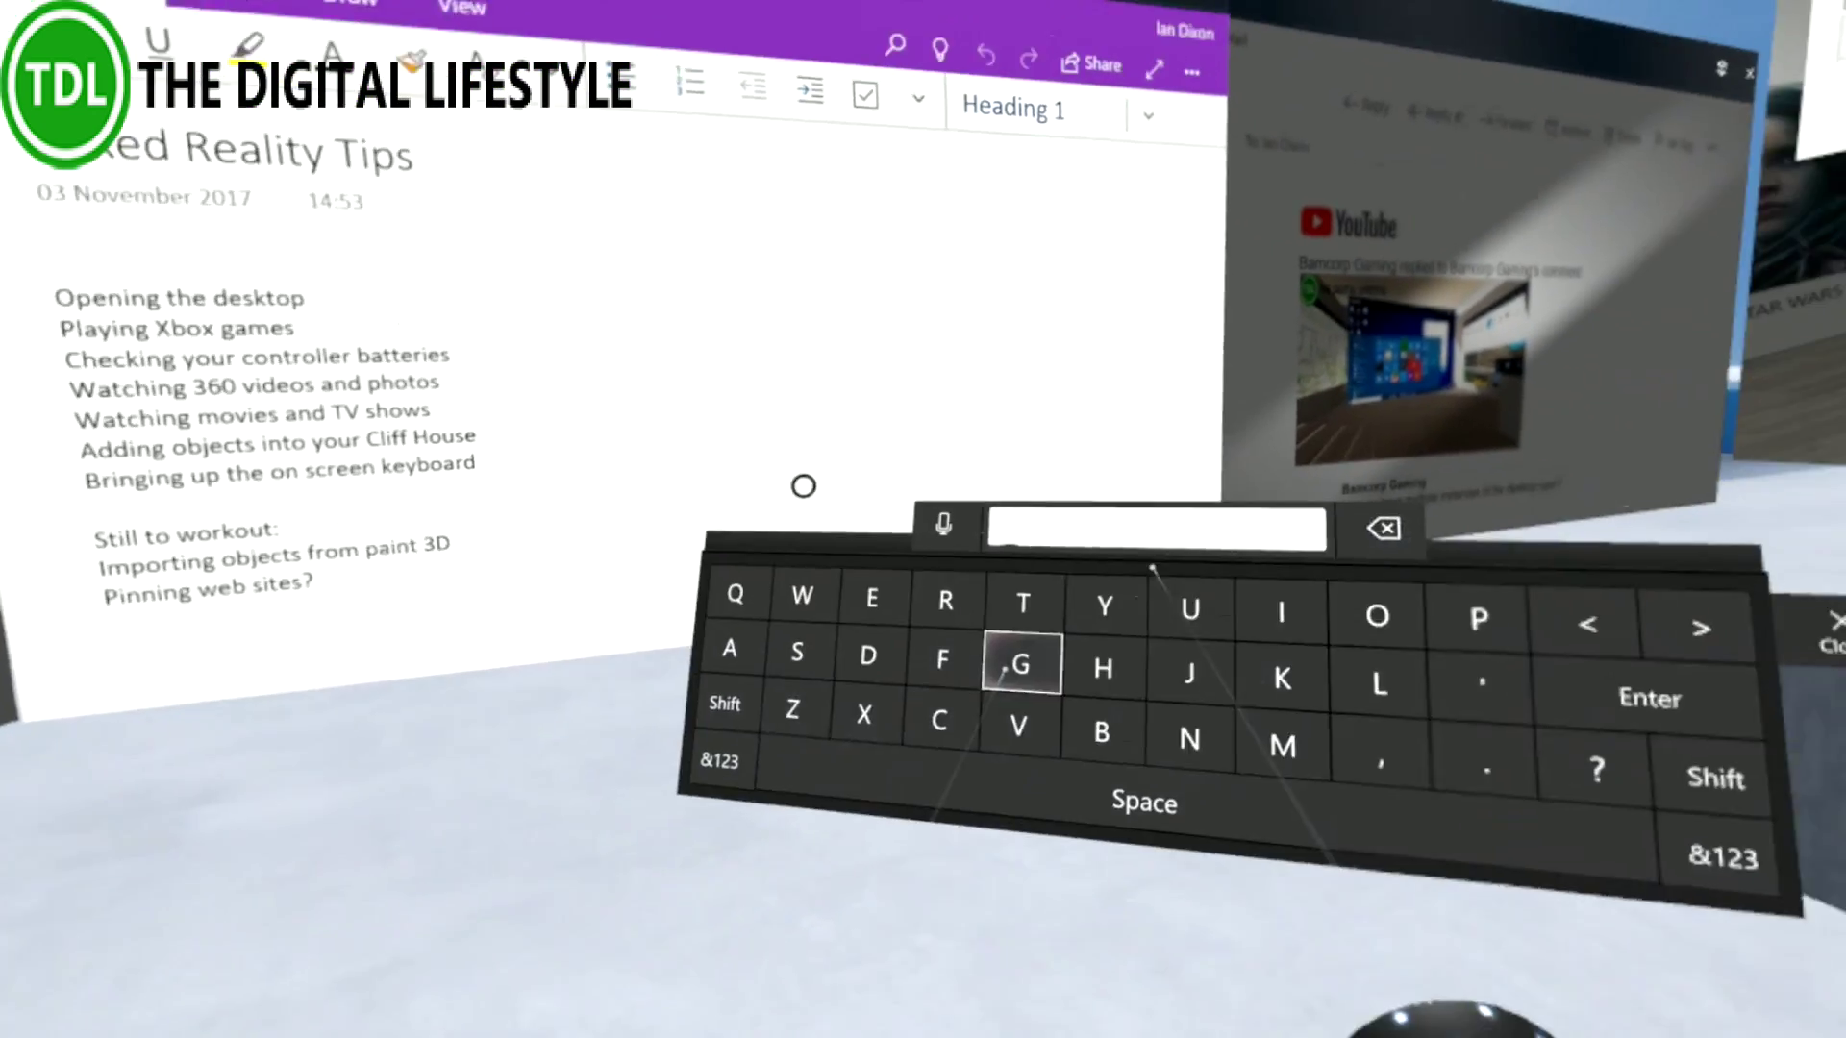
pyautogui.write('HTKNuxxnfk')
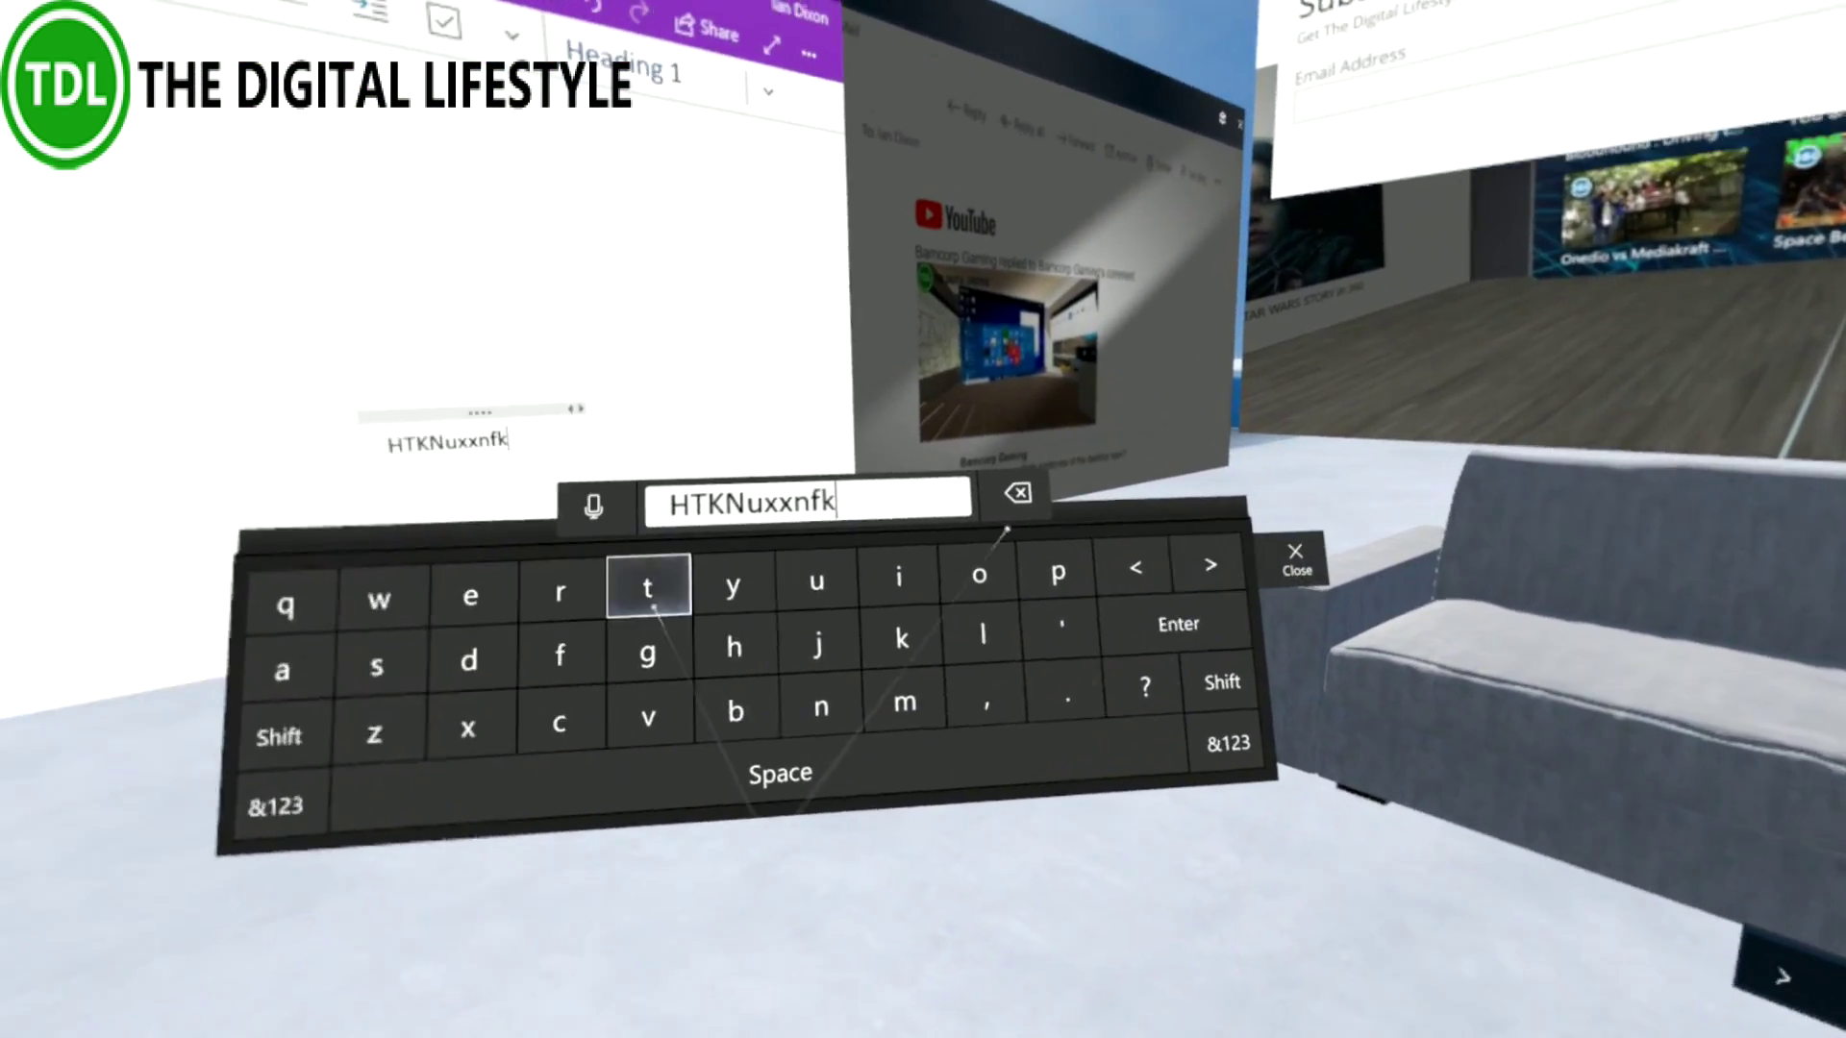
pyautogui.press('BackSpace')
pyautogui.press('BackSpace')
pyautogui.press('BackSpace')
pyautogui.press('BackSpace')
pyautogui.press('BackSpace')
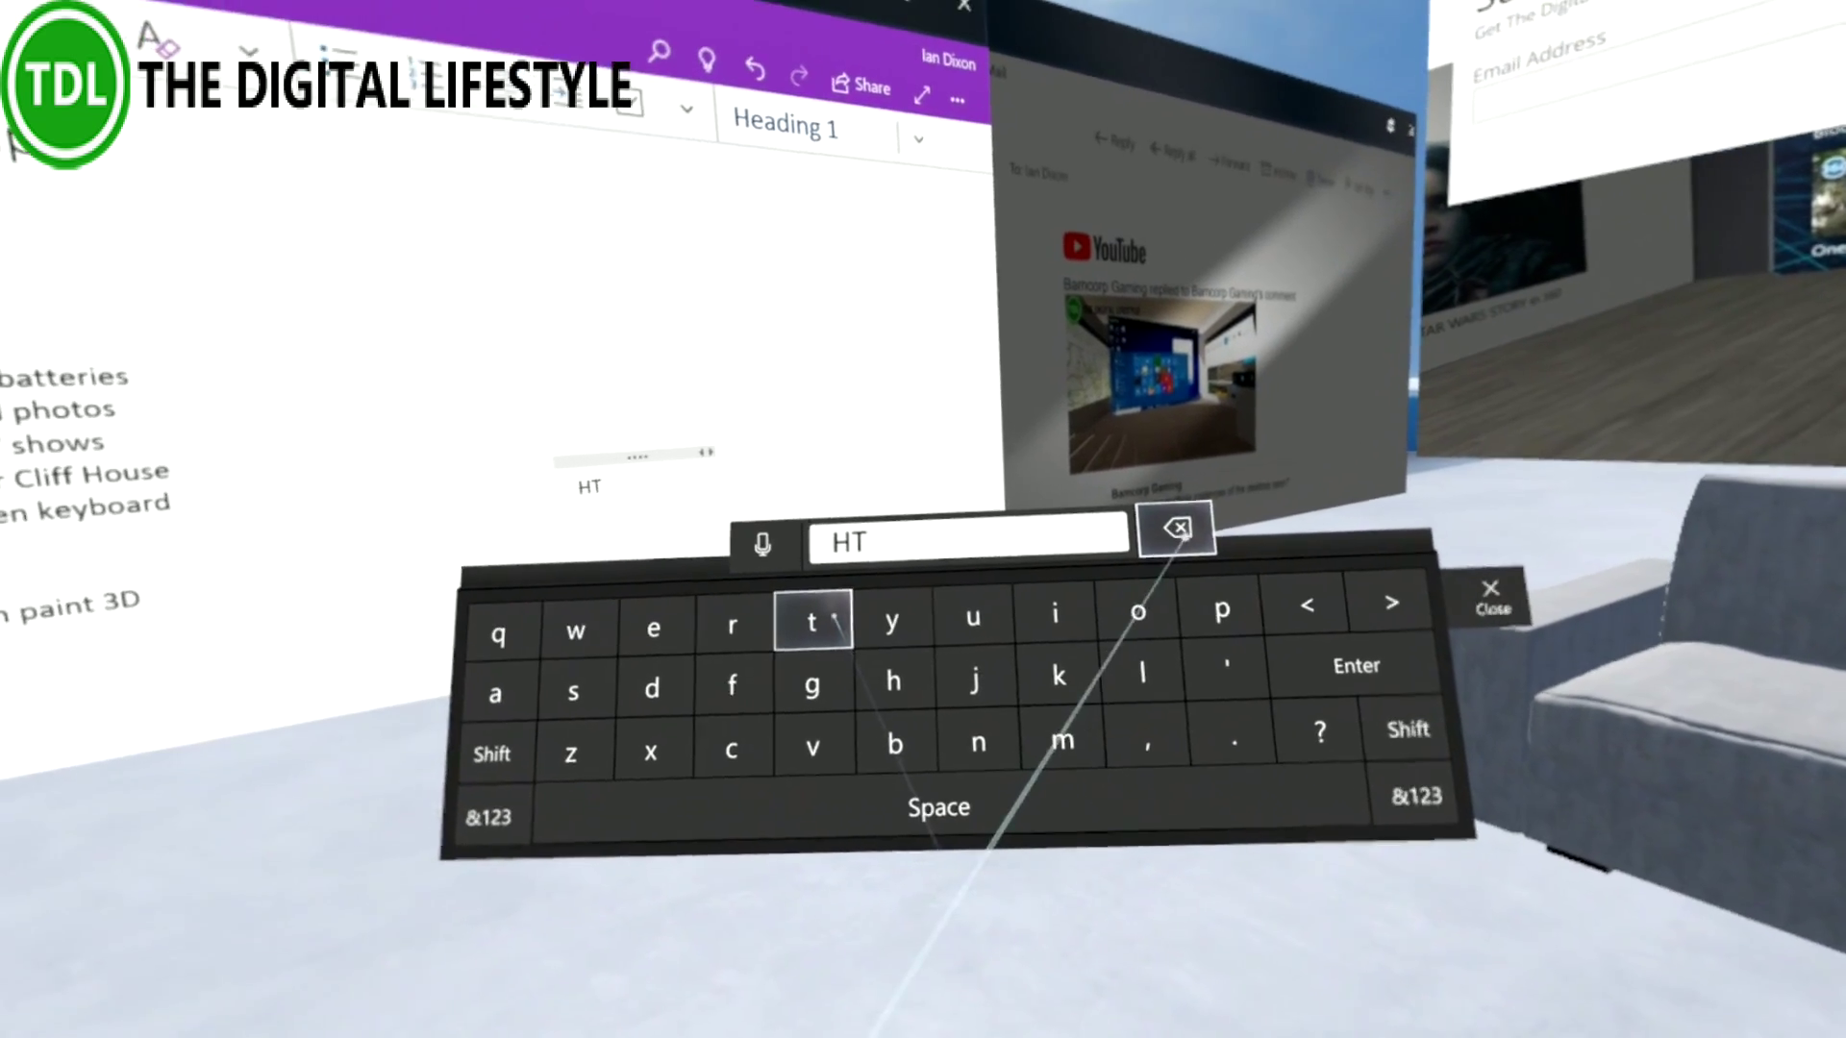
pyautogui.press('BackSpace')
pyautogui.press('BackSpace')
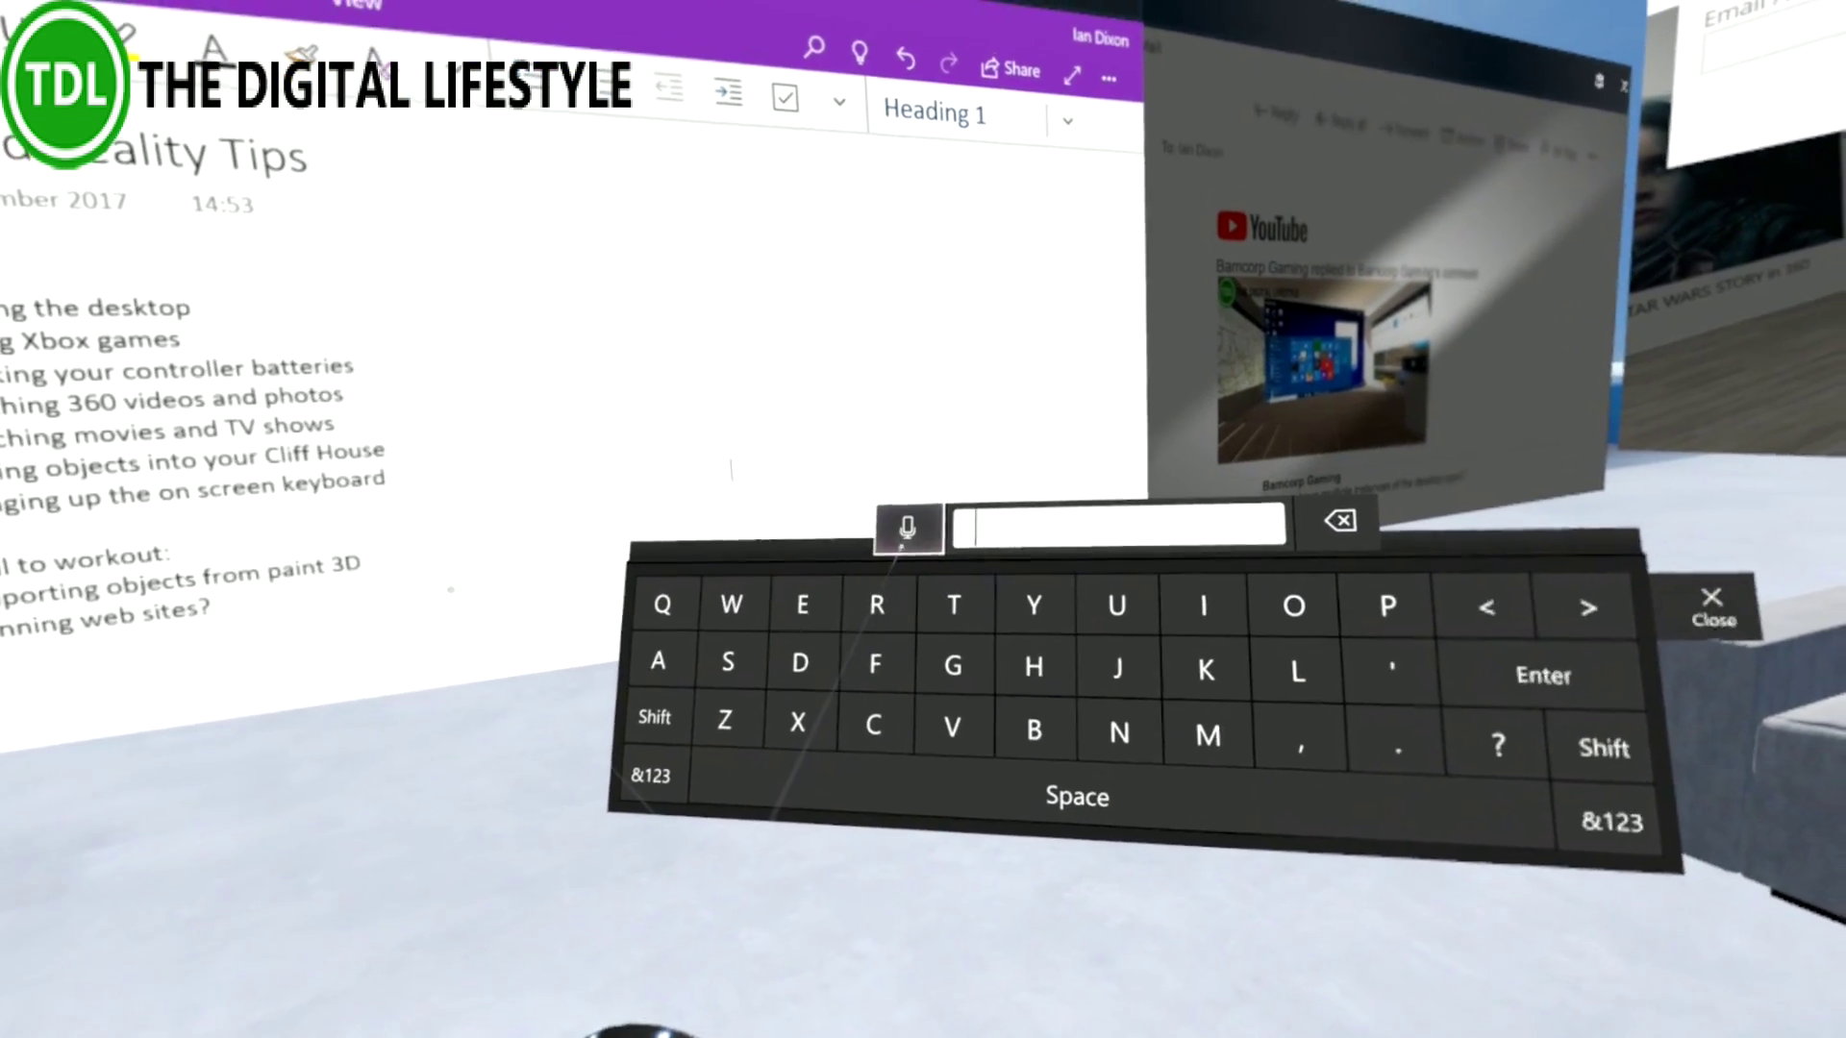
pyautogui.click(906, 527)
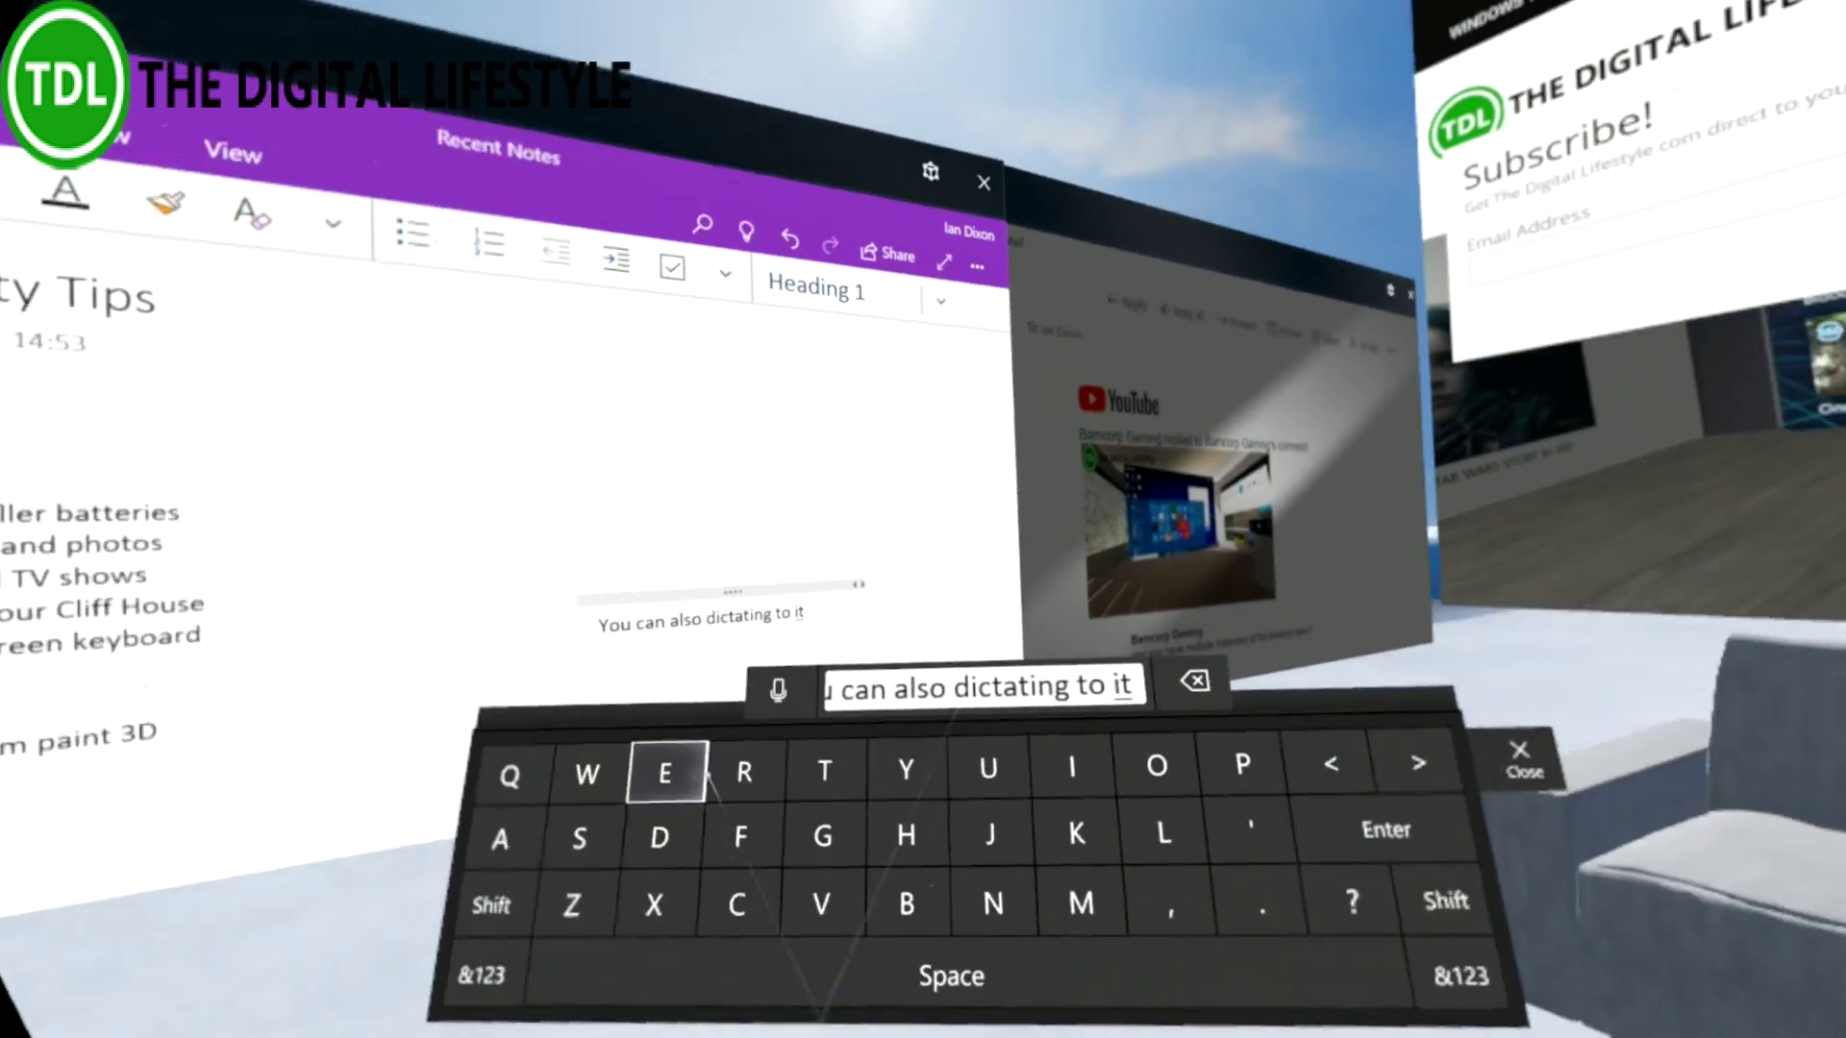
pyautogui.click(1522, 759)
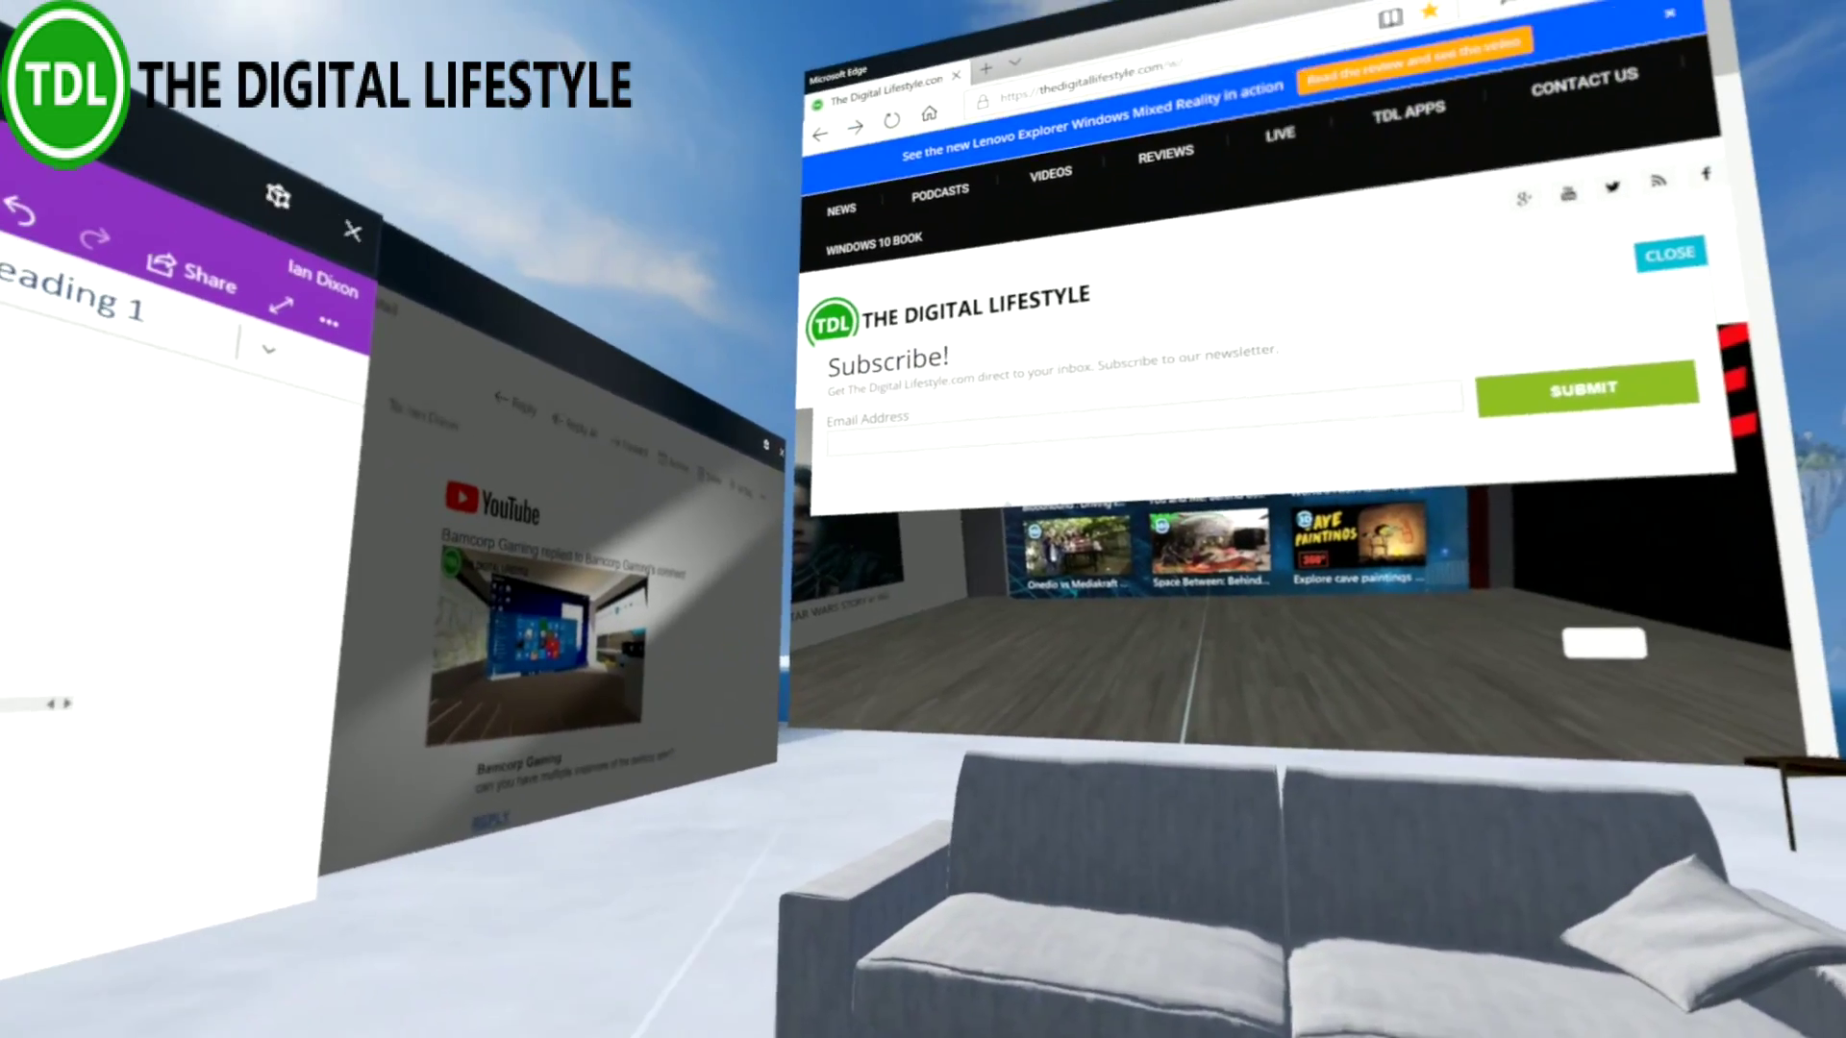
pyautogui.click(1030, 164)
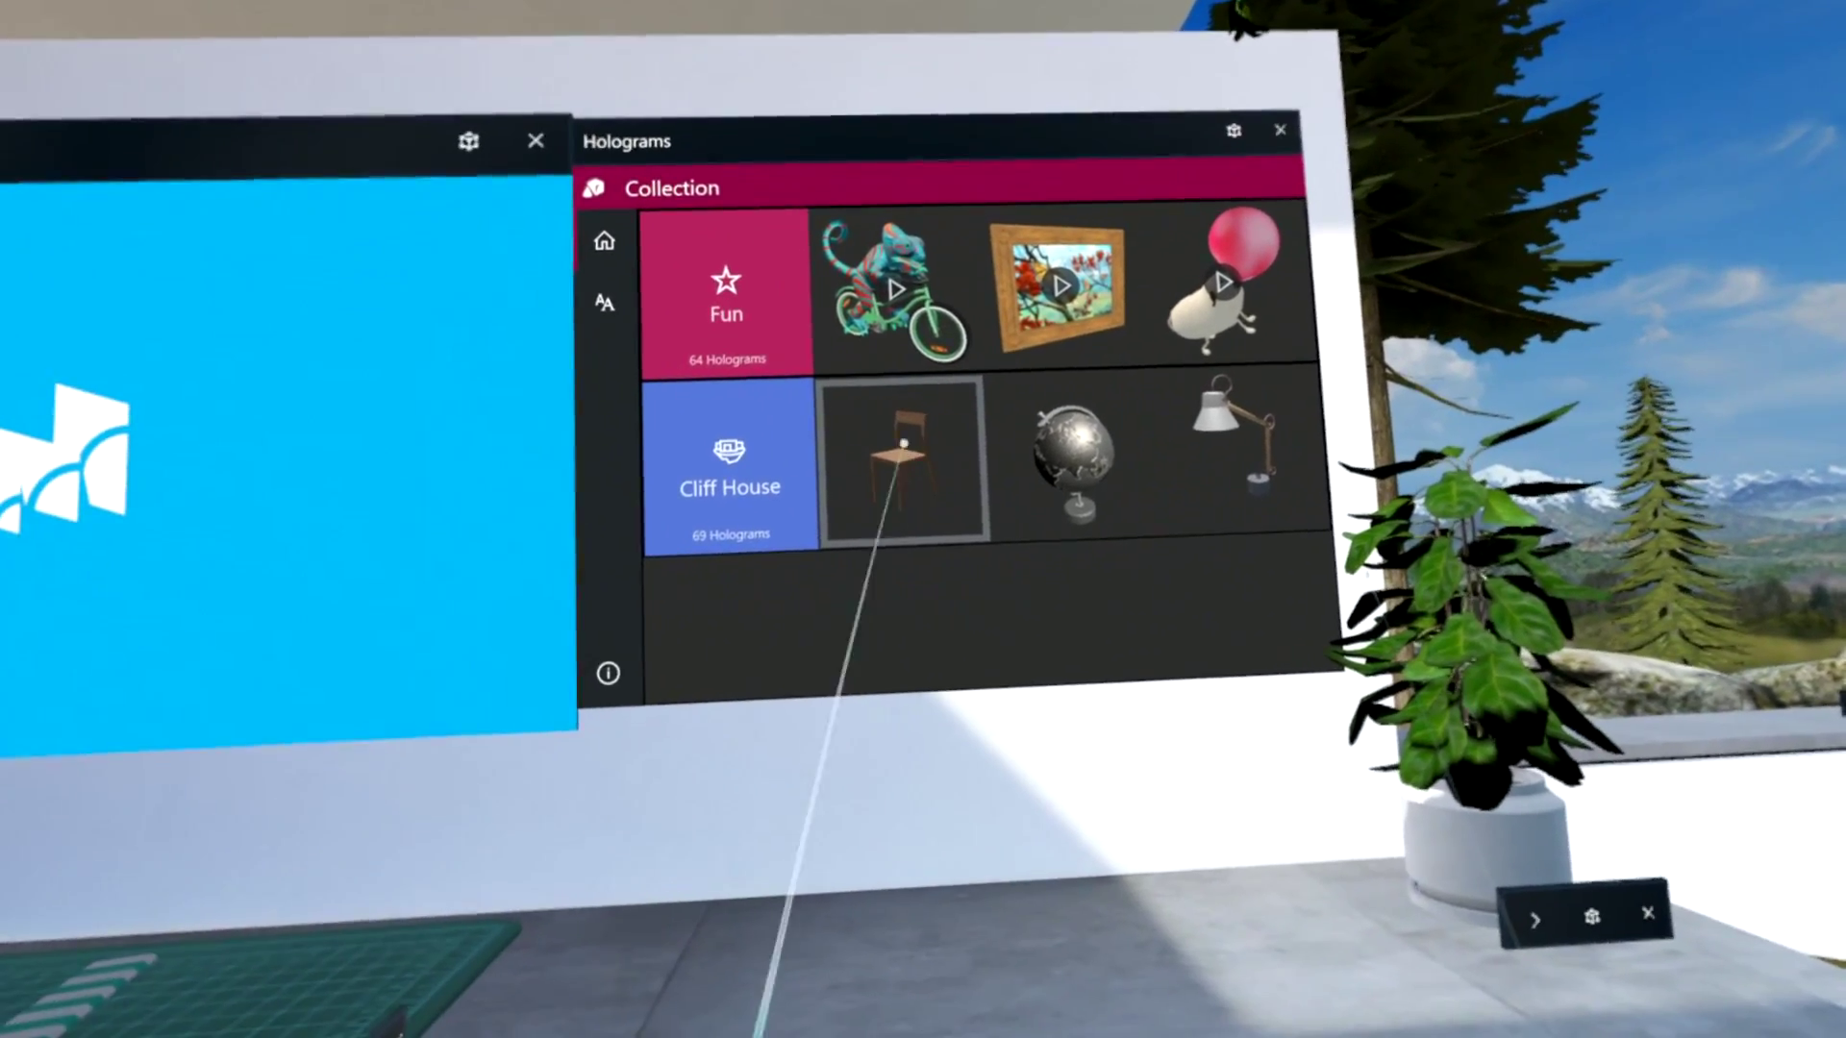
# - Place a wooden chair hologram, drag it out onto the grass, then open the Fun category
pyautogui.click(885, 520)
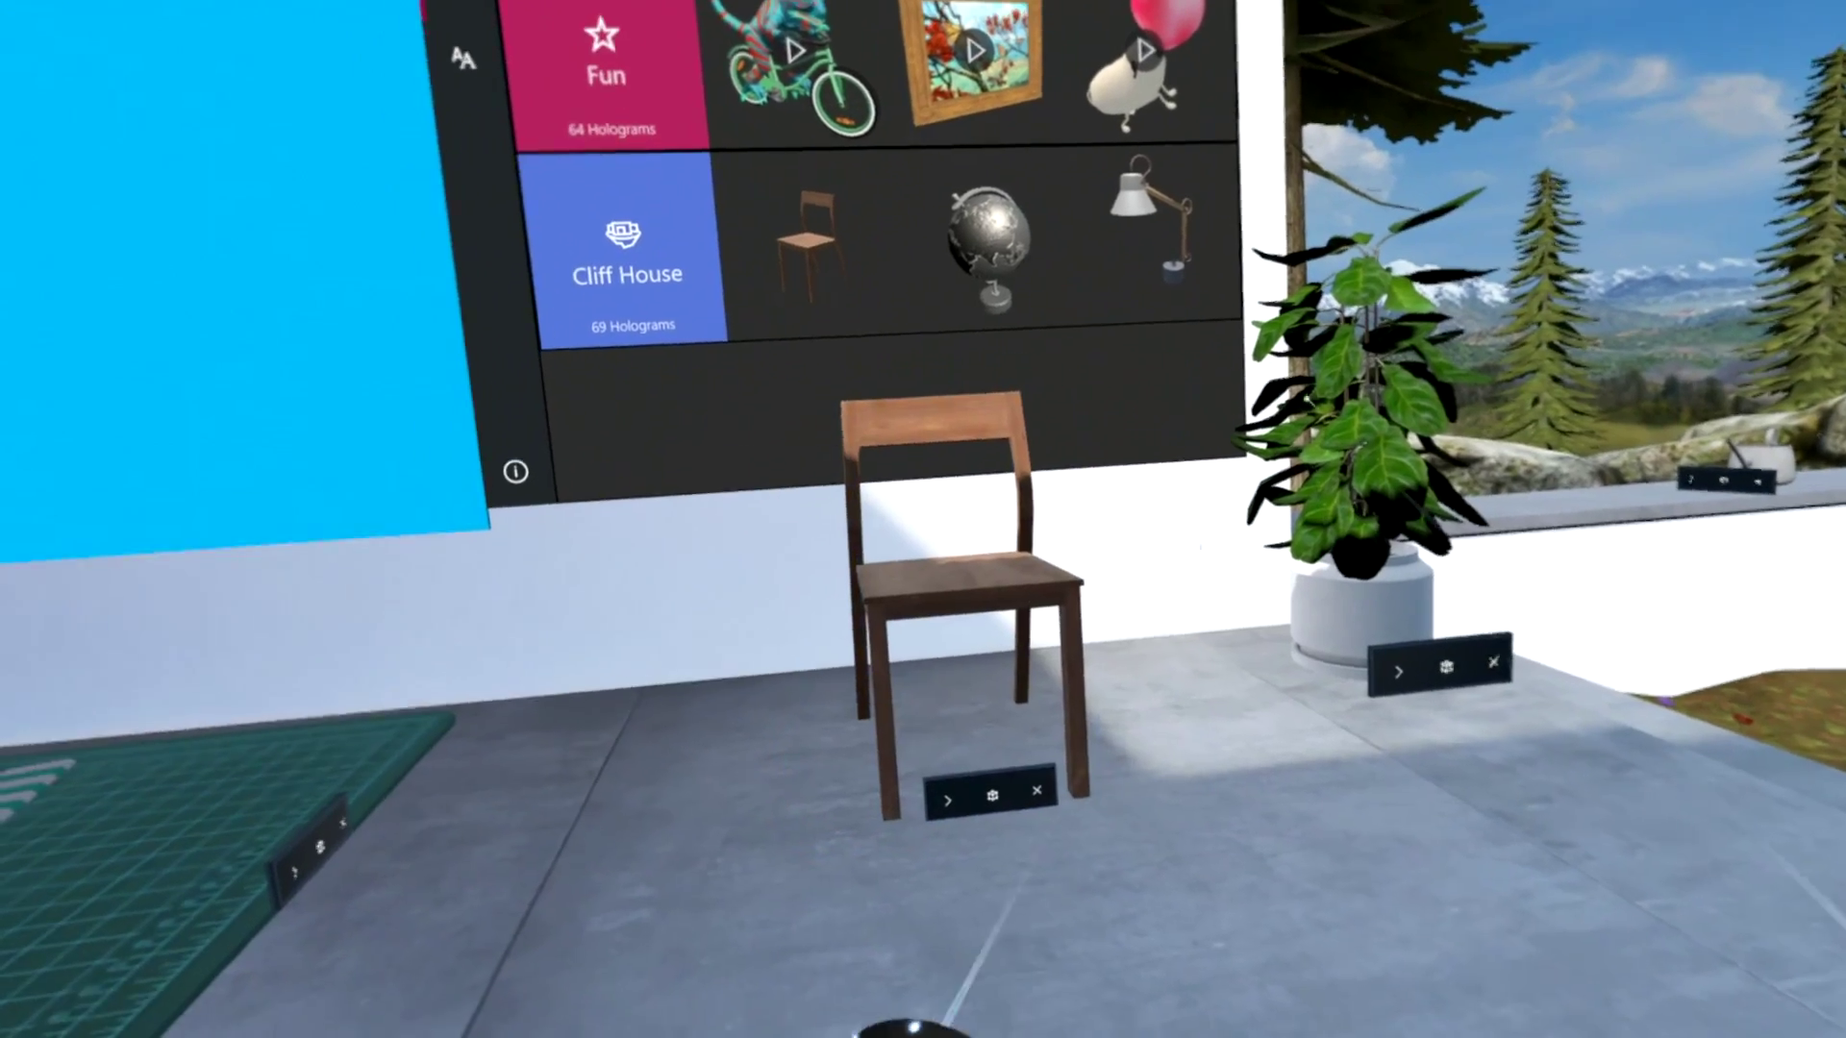
pyautogui.click(961, 576)
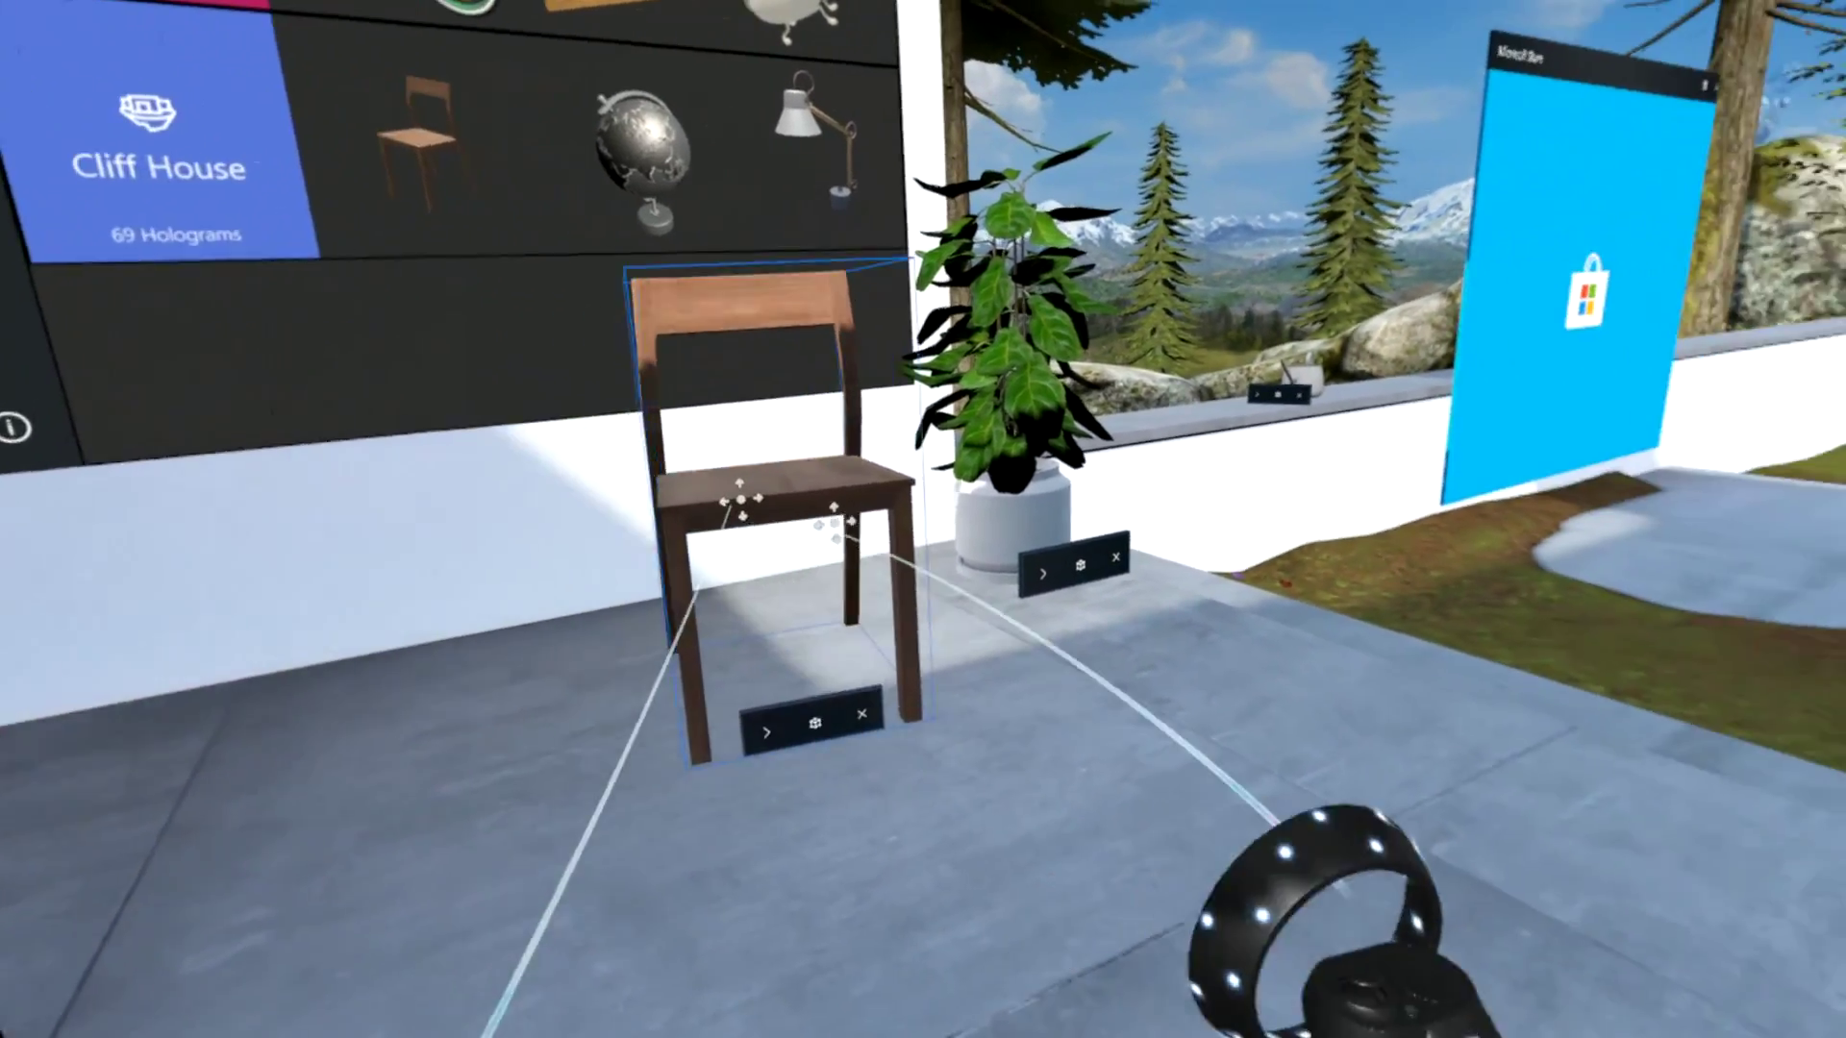
pyautogui.moveTo(786, 509); pyautogui.dragTo(976, 553)
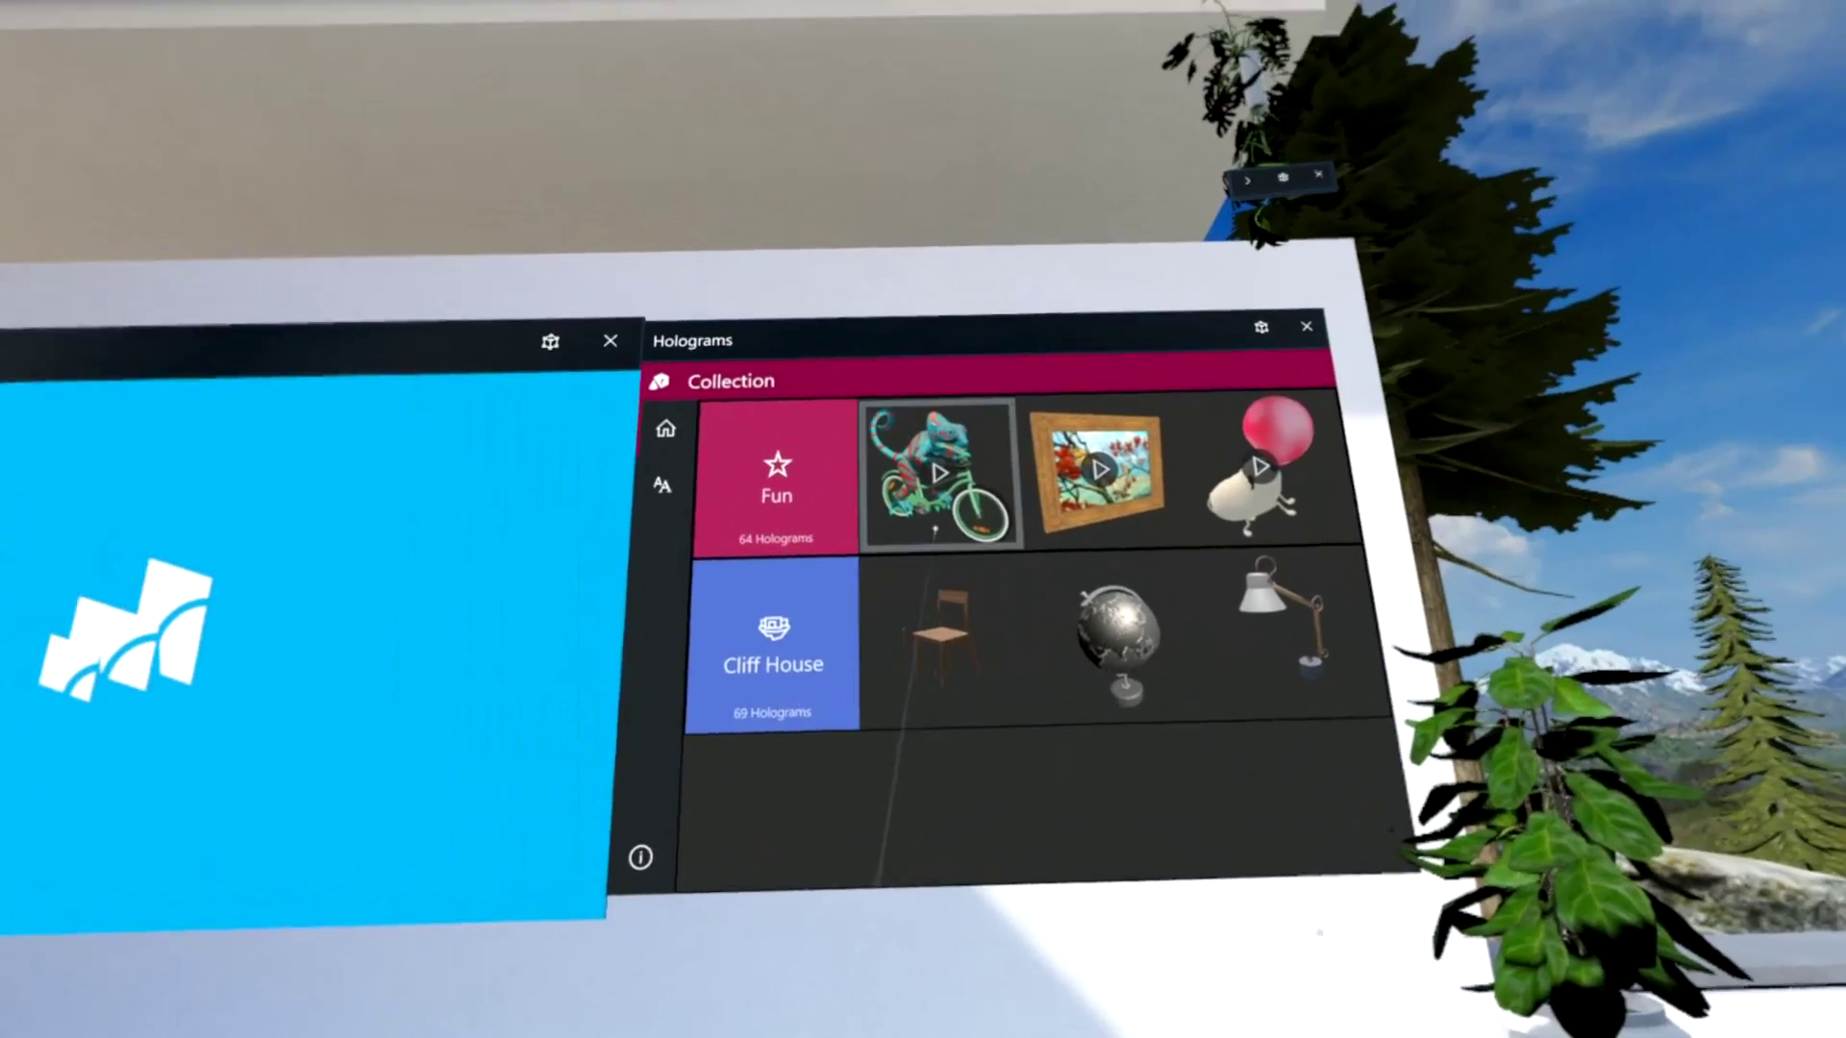
pyautogui.click(775, 486)
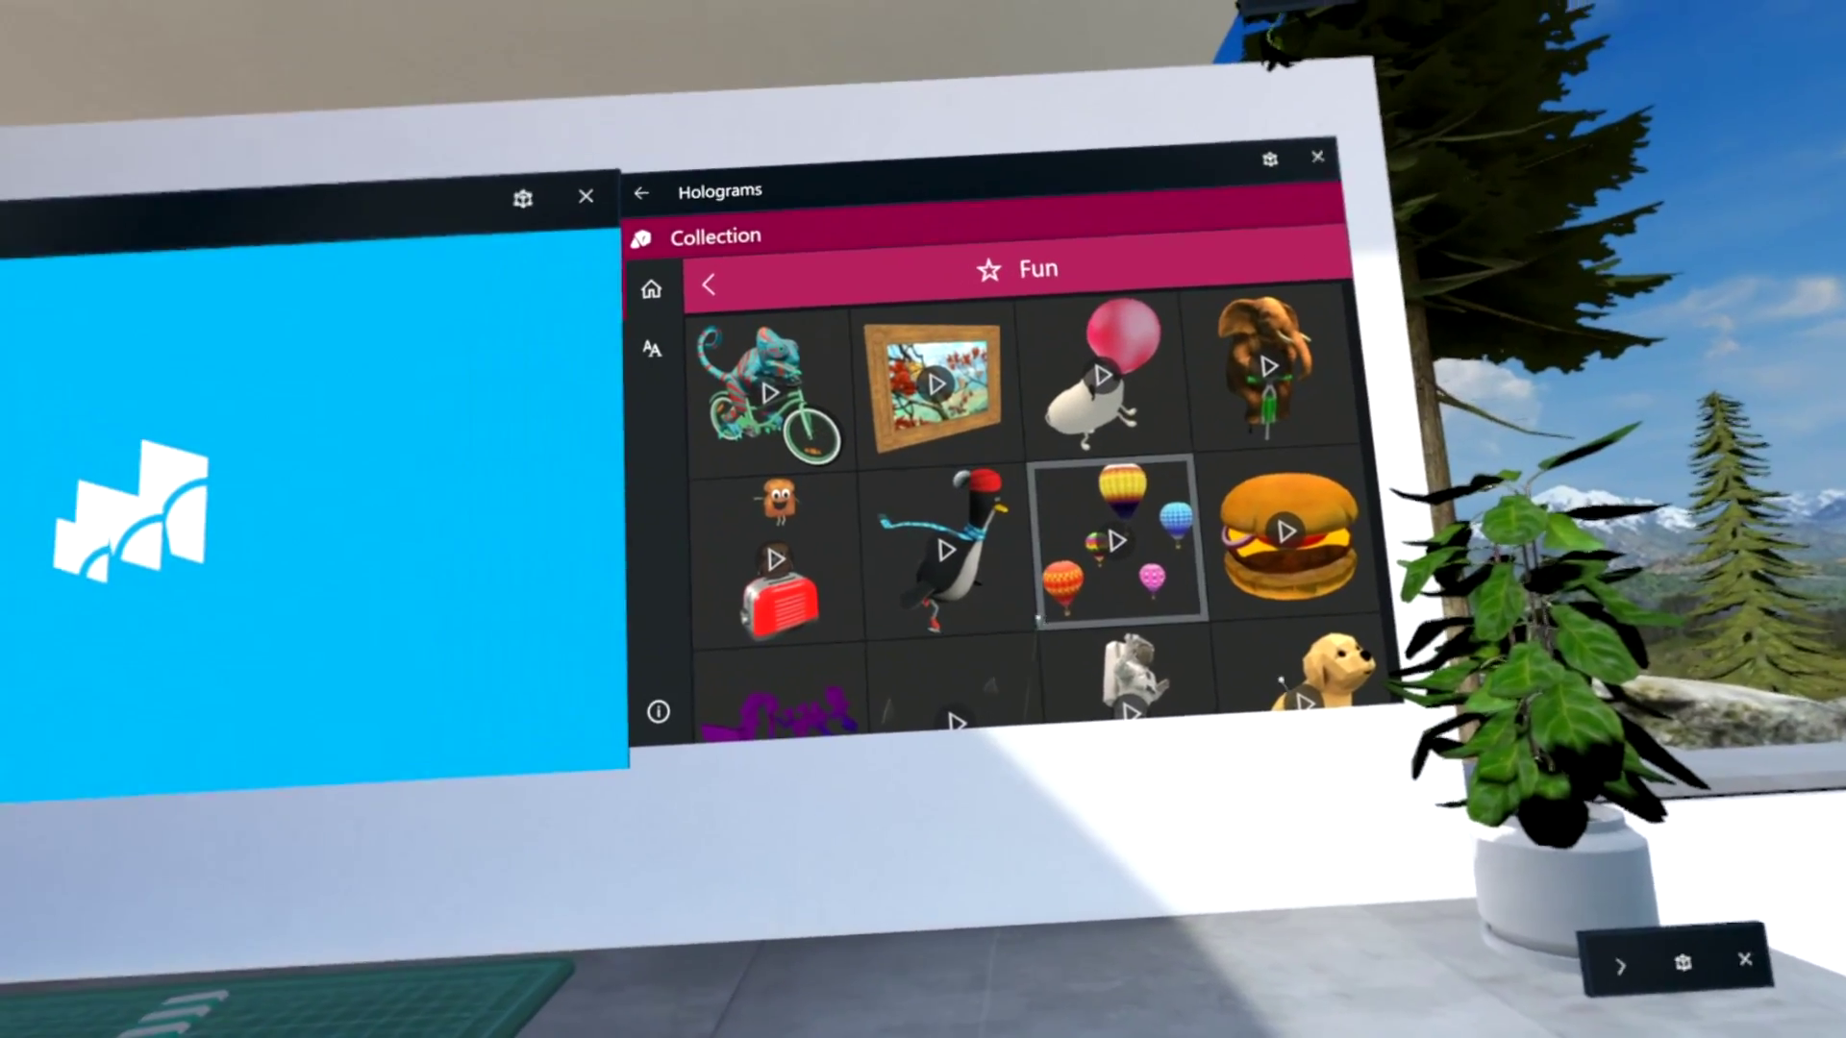
# - Drop a Fun hologram into the room, then set a floating astronaut among the trees
pyautogui.click(777, 558)
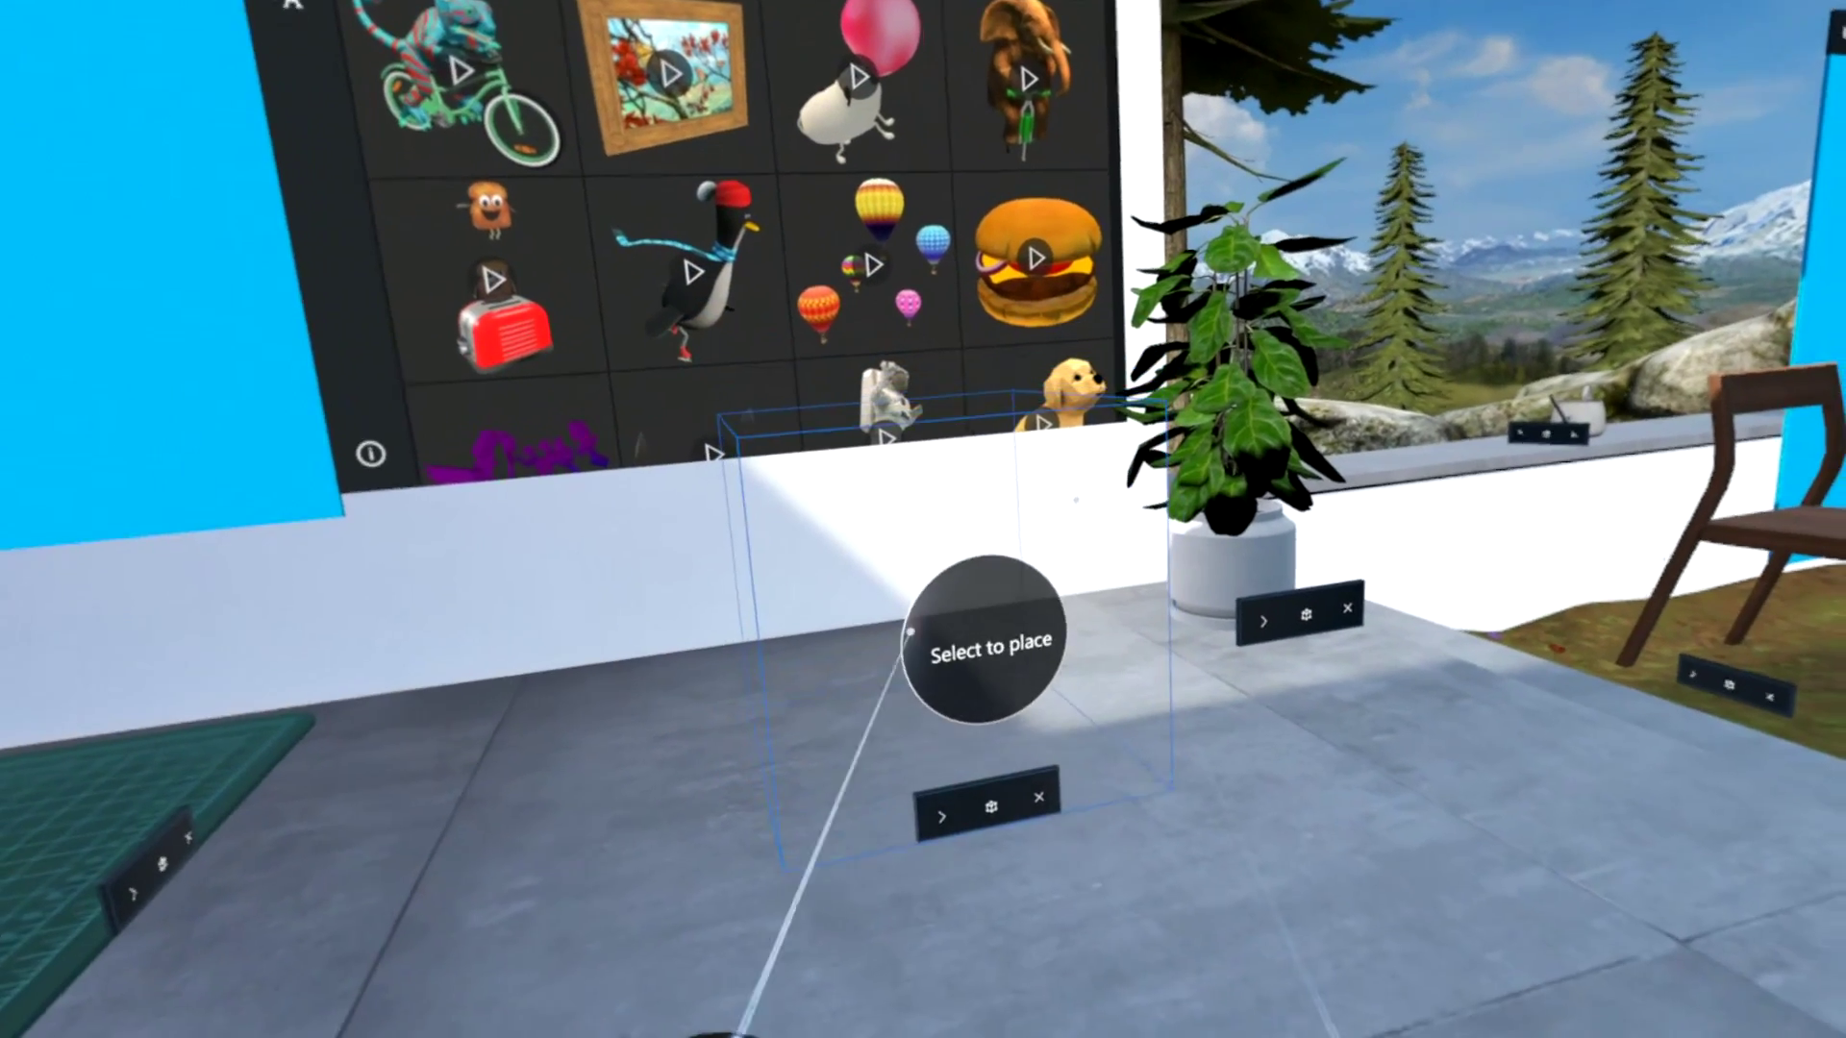
pyautogui.click(910, 631)
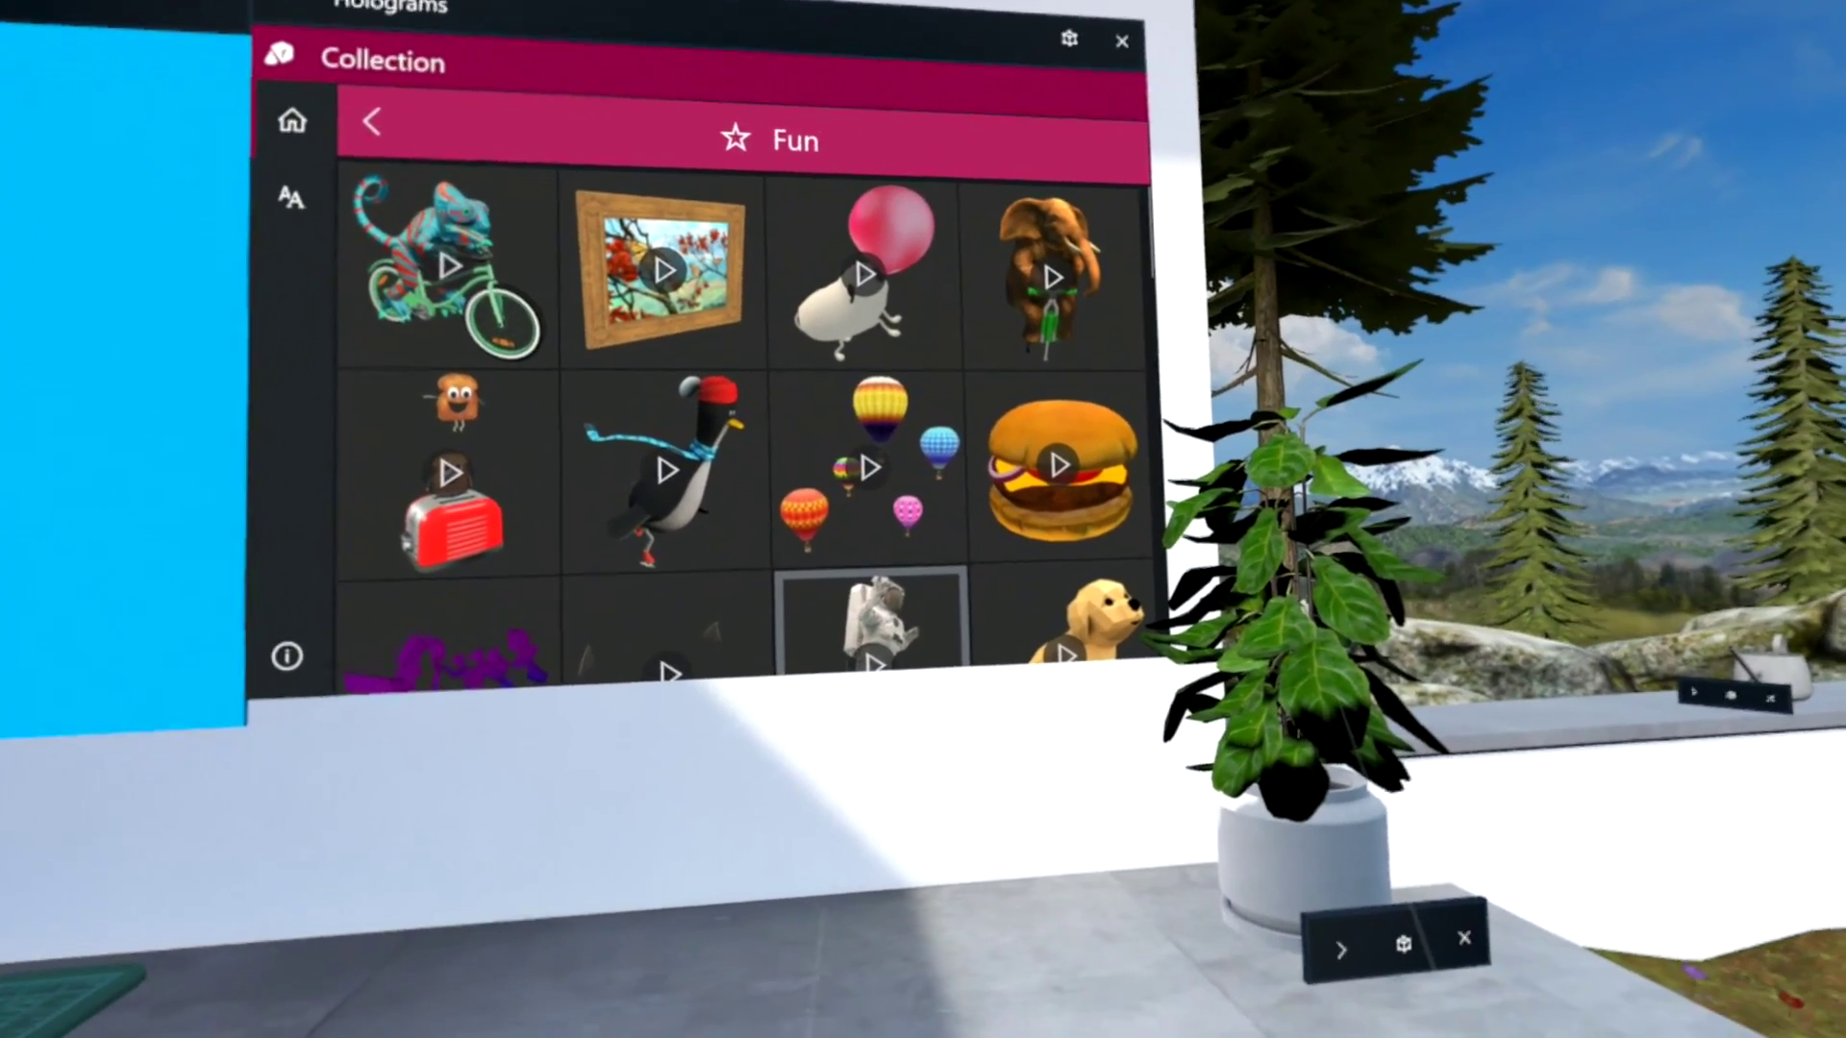
pyautogui.click(981, 665)
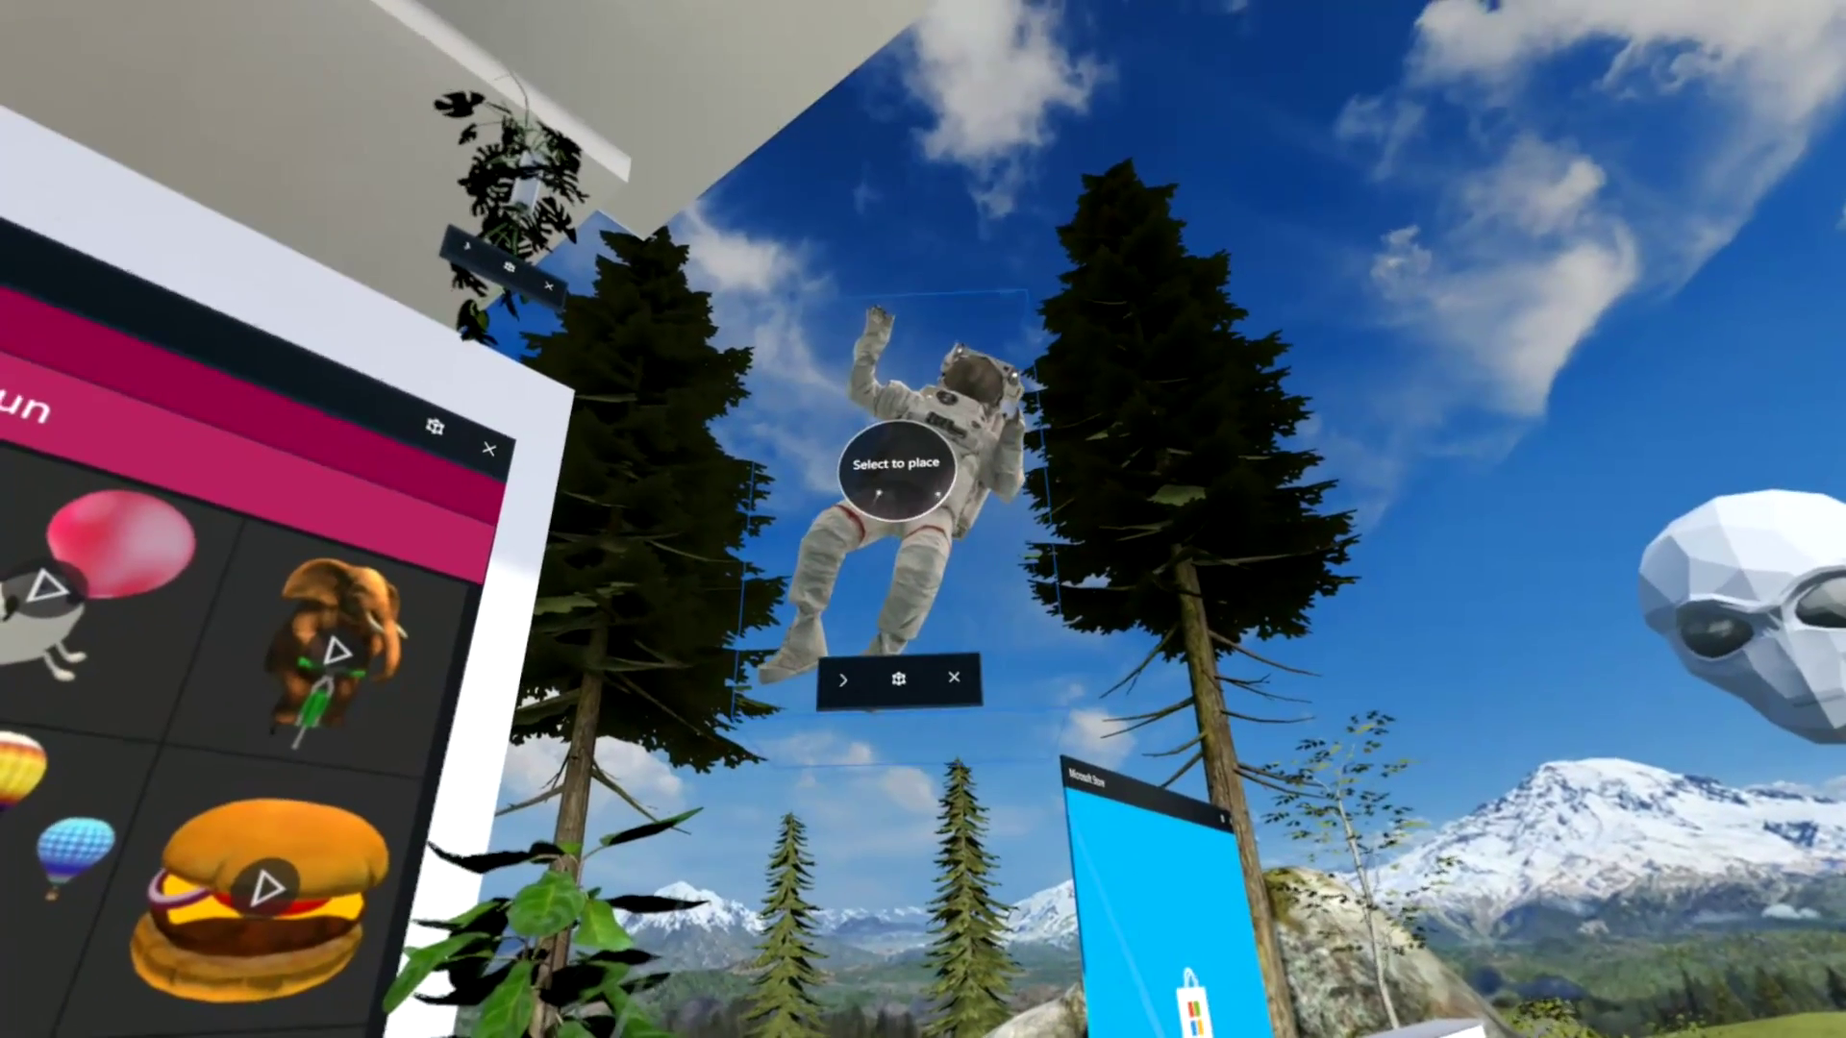
pyautogui.click(896, 465)
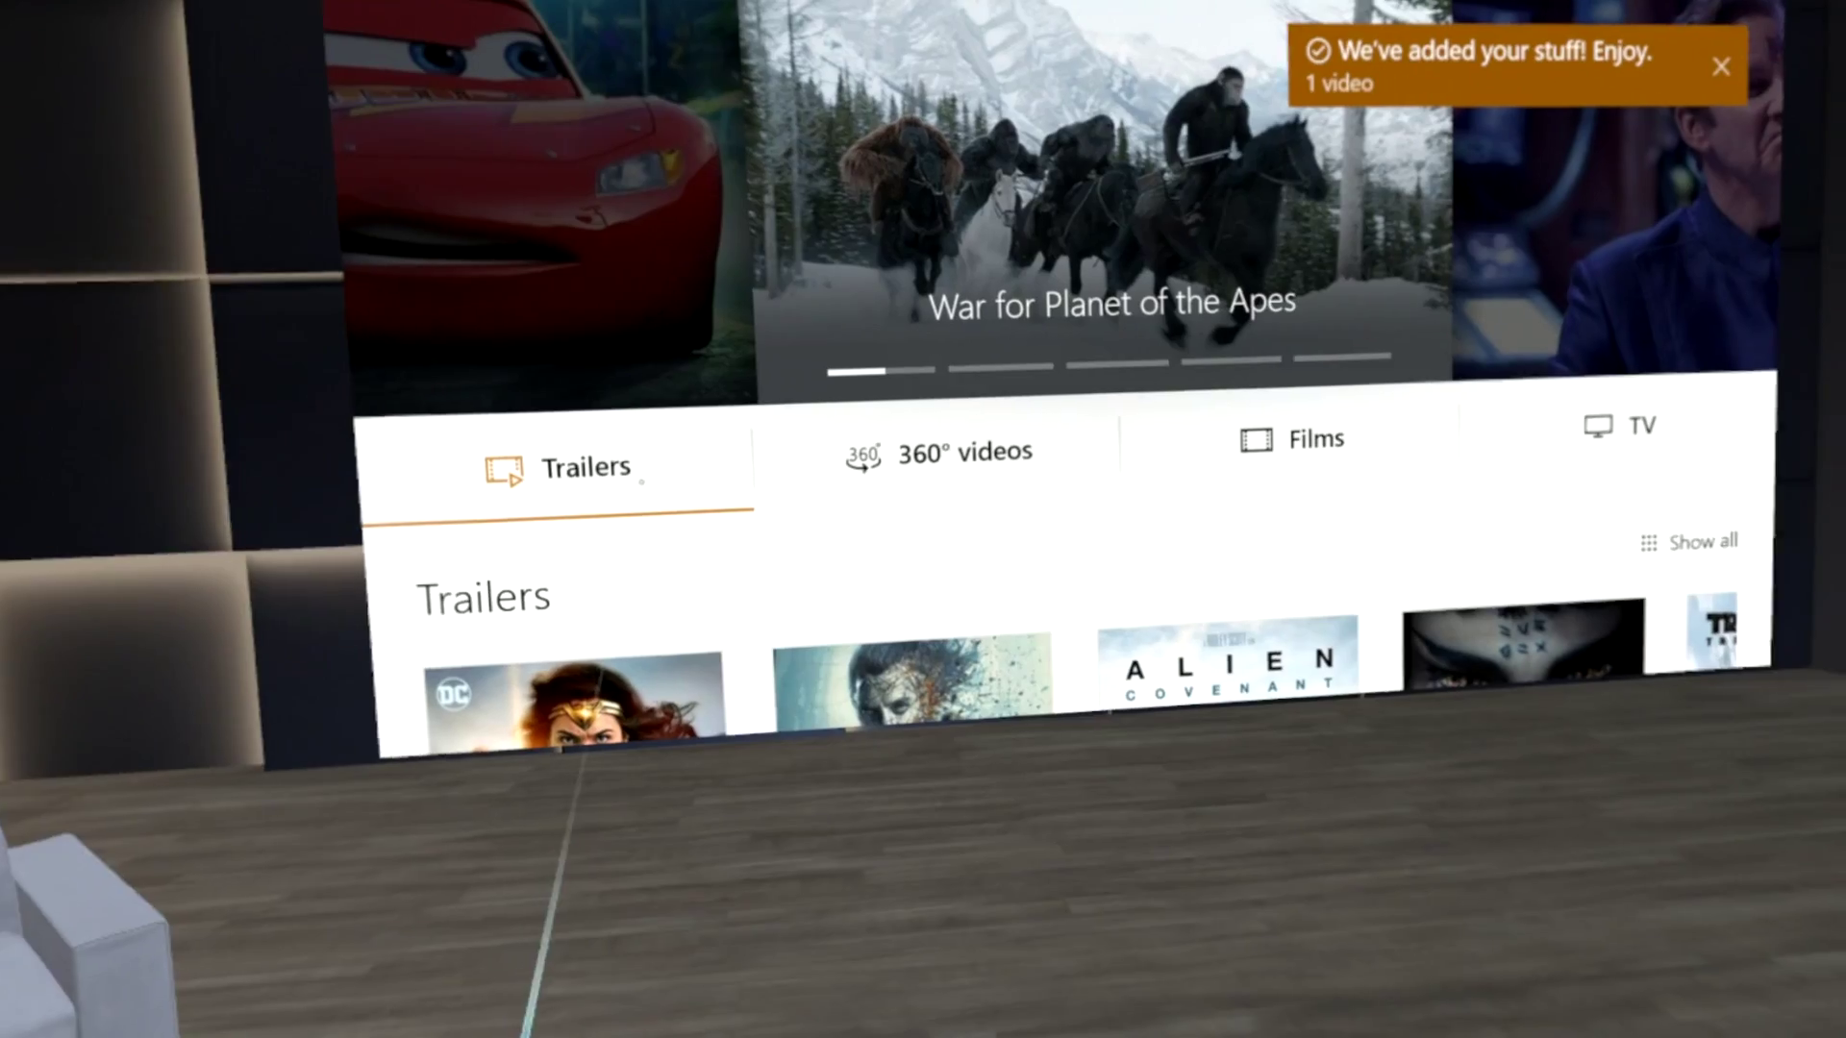
# - Bring up the list of 360° videos in Films & TV
pyautogui.click(1067, 477)
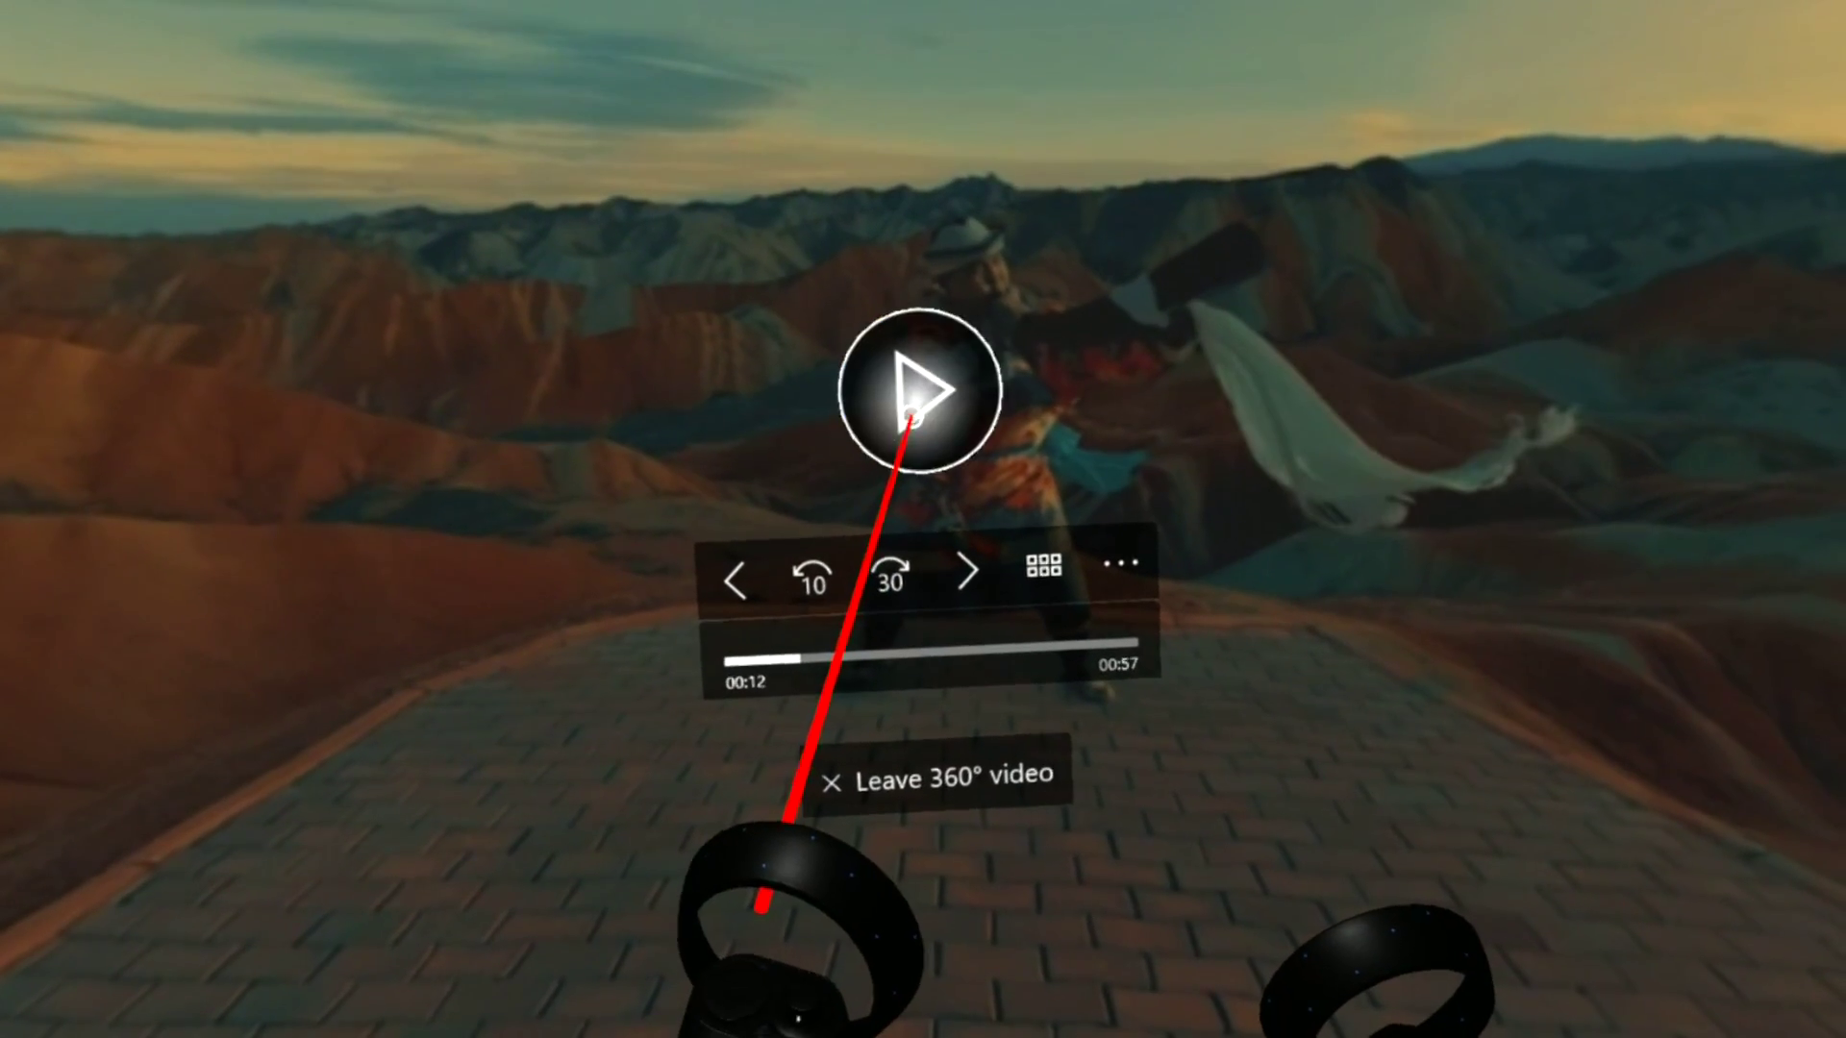
# - Leave the 360° video and view the Purchased titles, then the Personal video folders
pyautogui.click(937, 779)
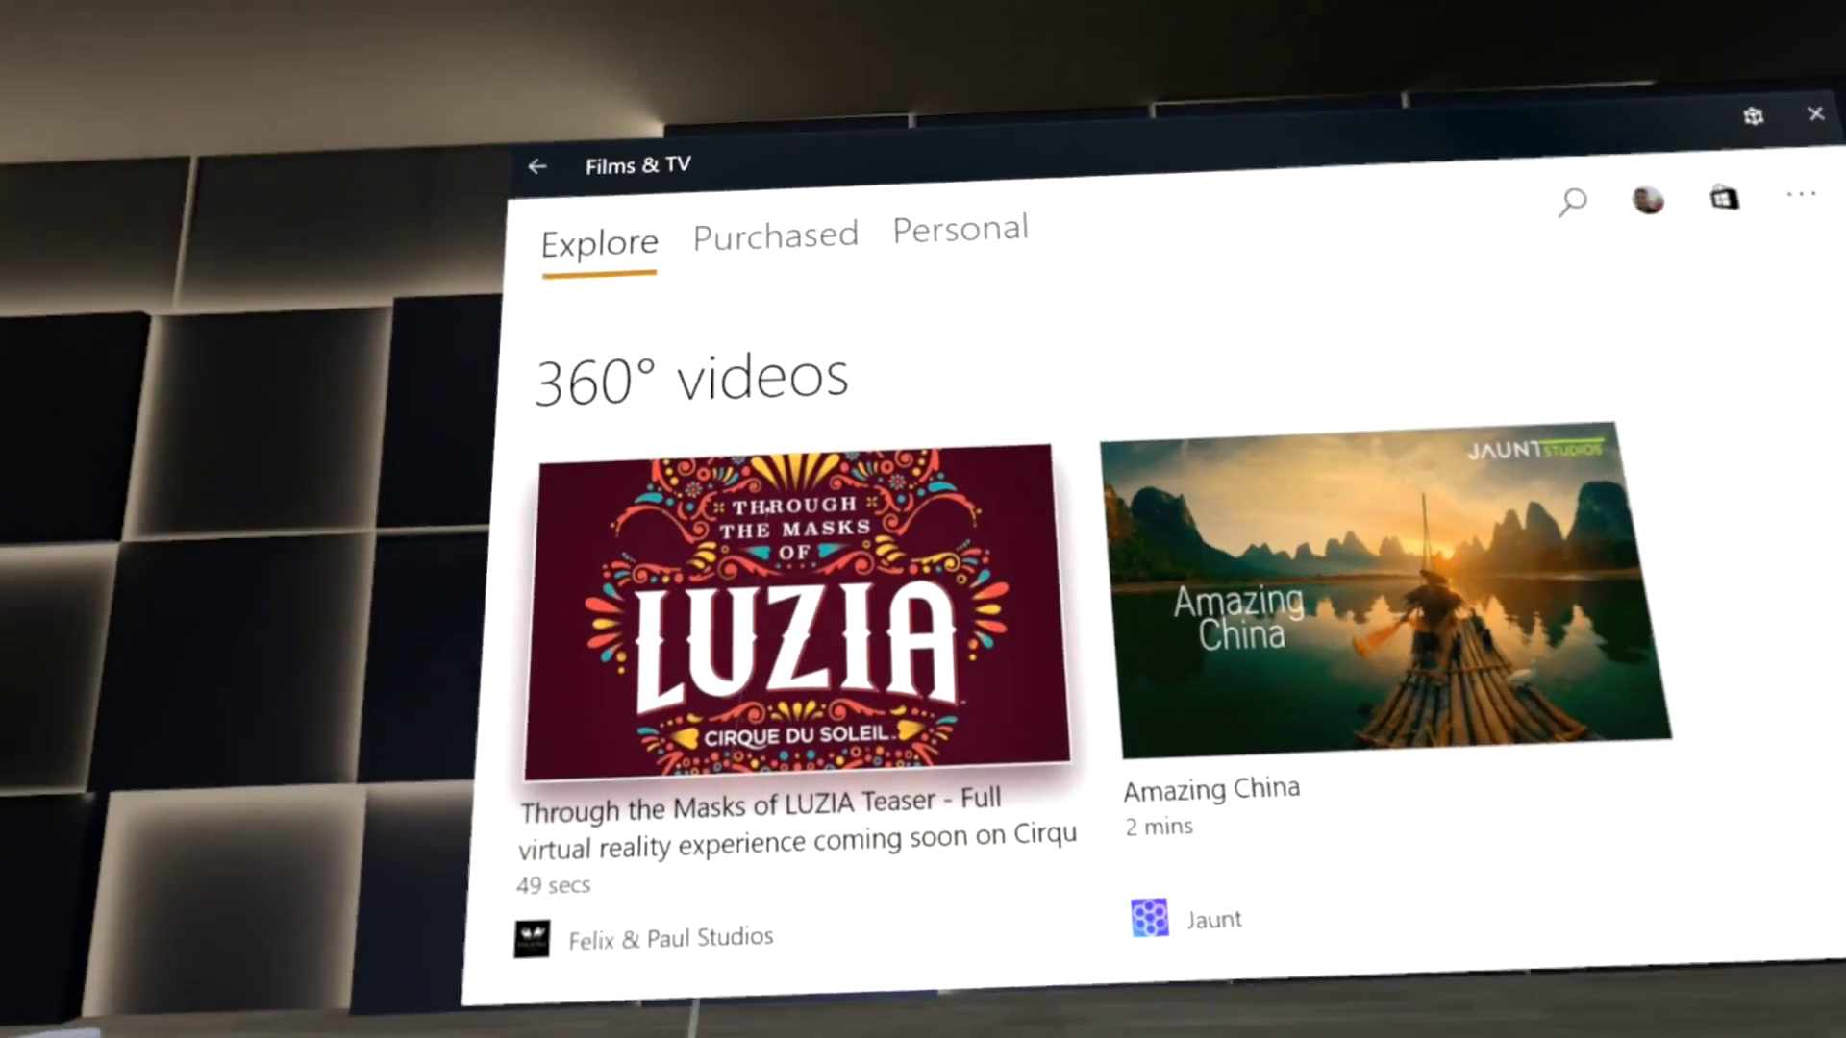
pyautogui.click(775, 235)
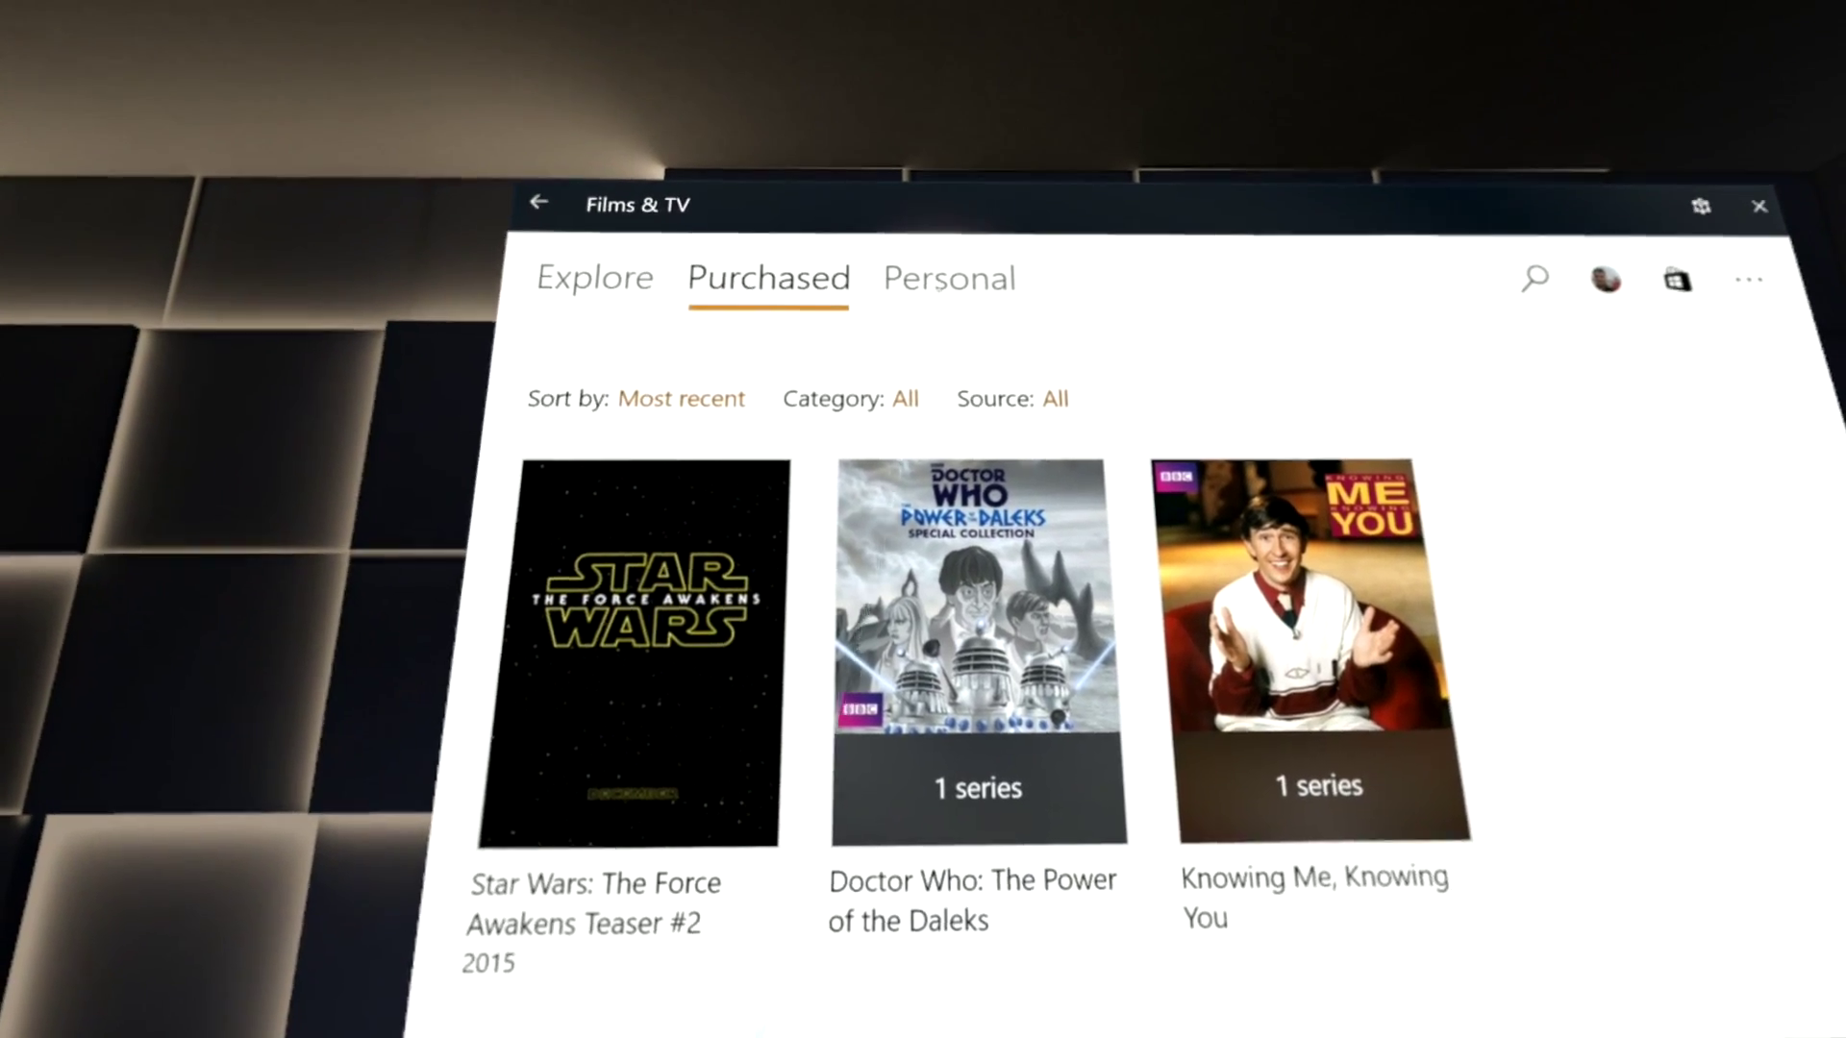
pyautogui.click(939, 251)
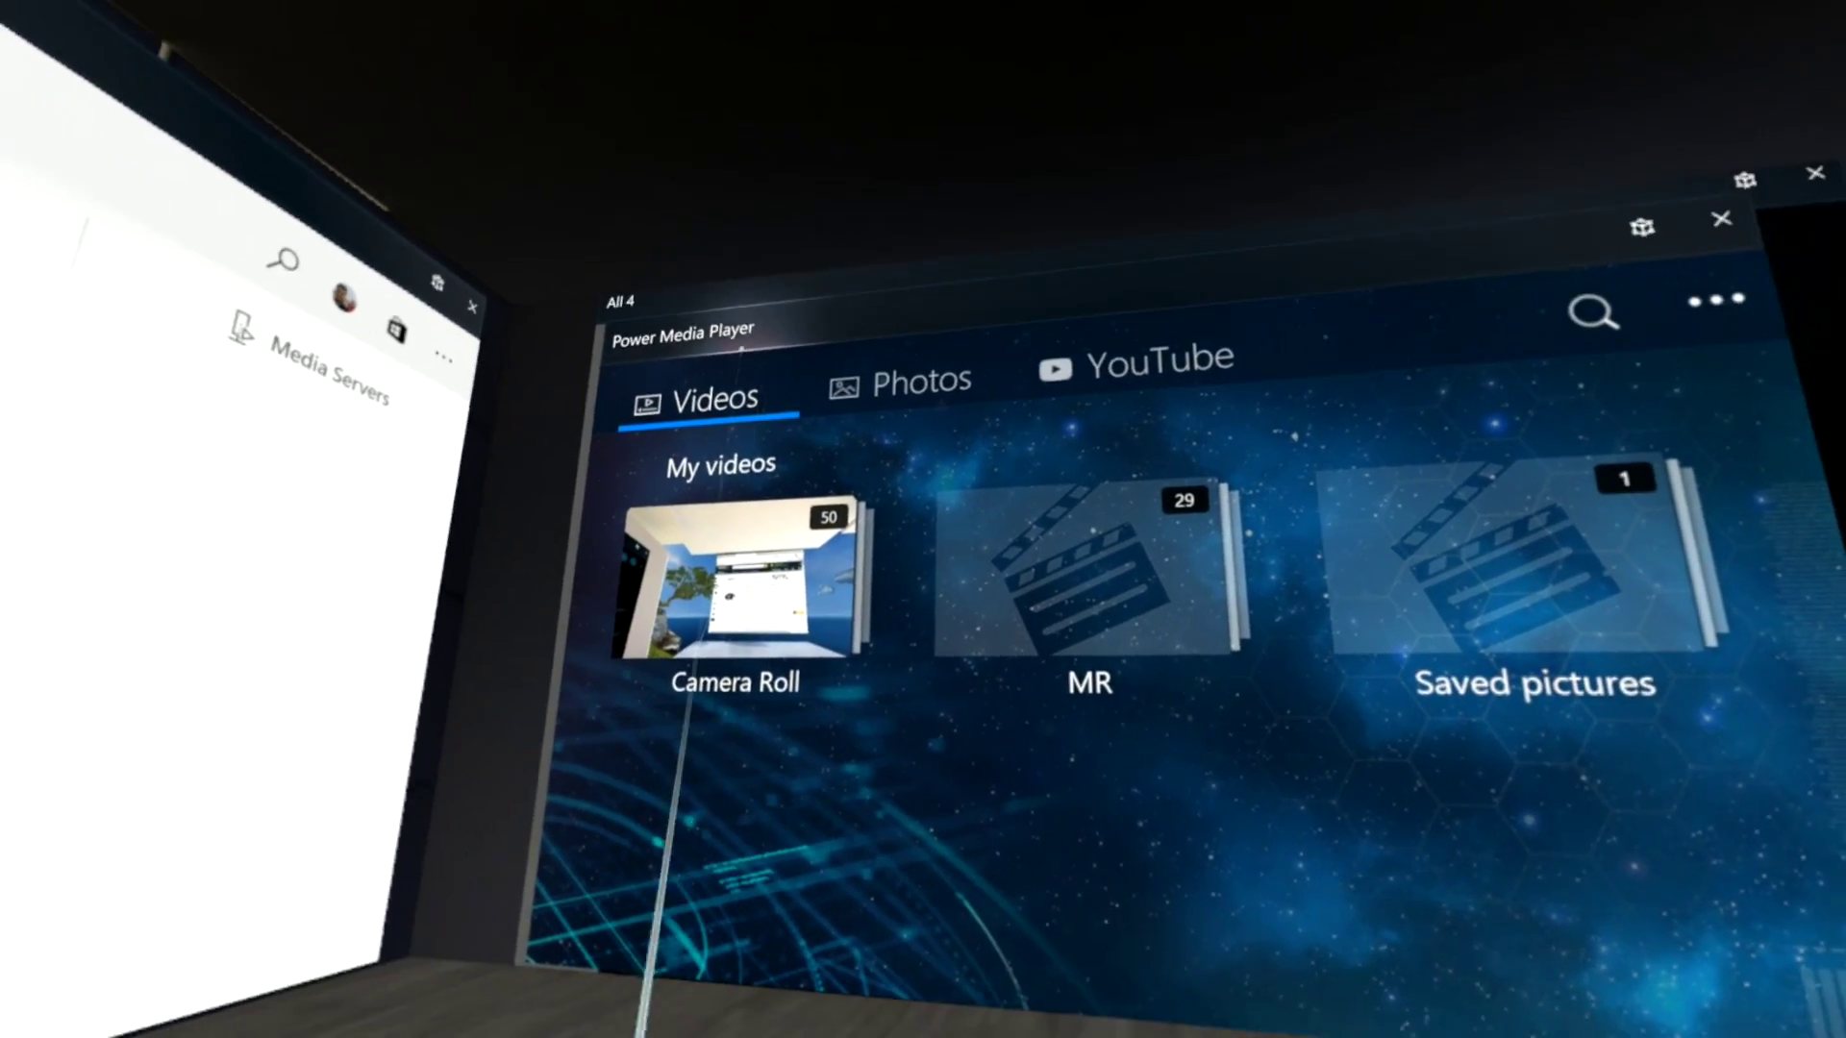
# - Browse the YouTube section and photo folders, ending on the YouTube 360 video thumbnails
pyautogui.click(1000, 331)
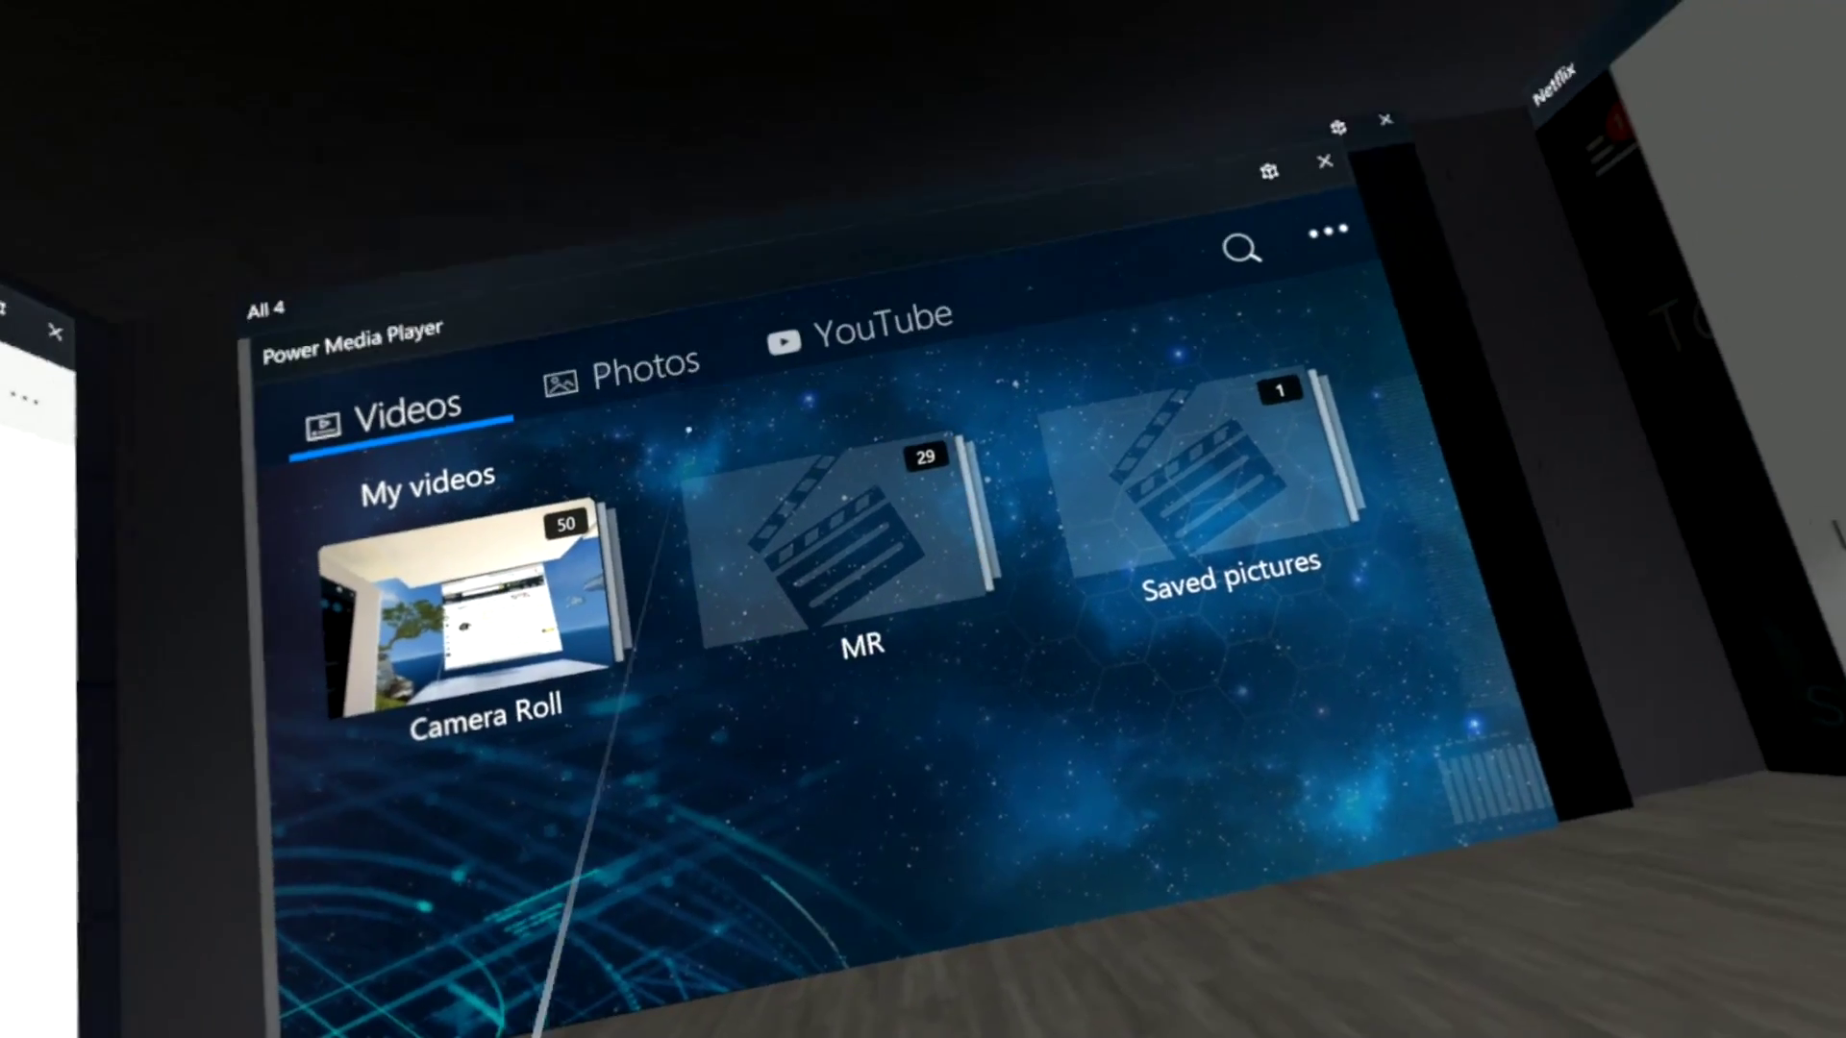
pyautogui.click(568, 375)
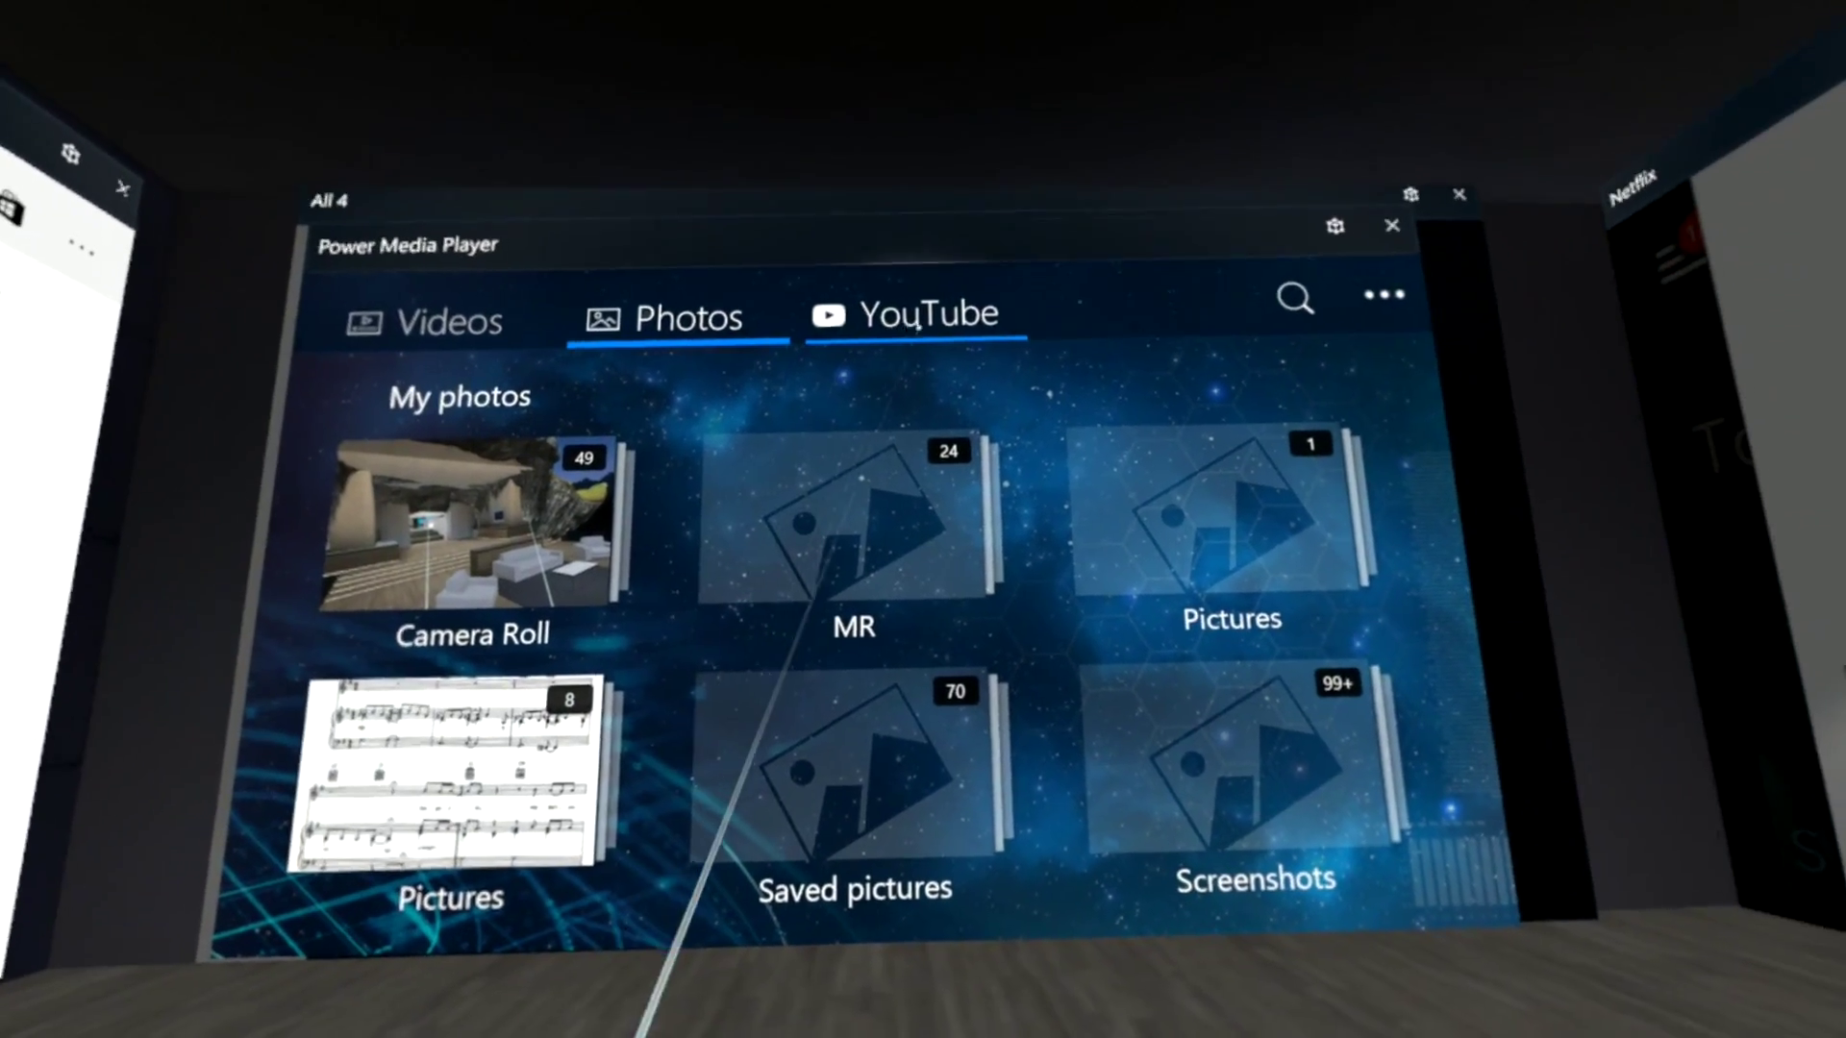
pyautogui.click(923, 313)
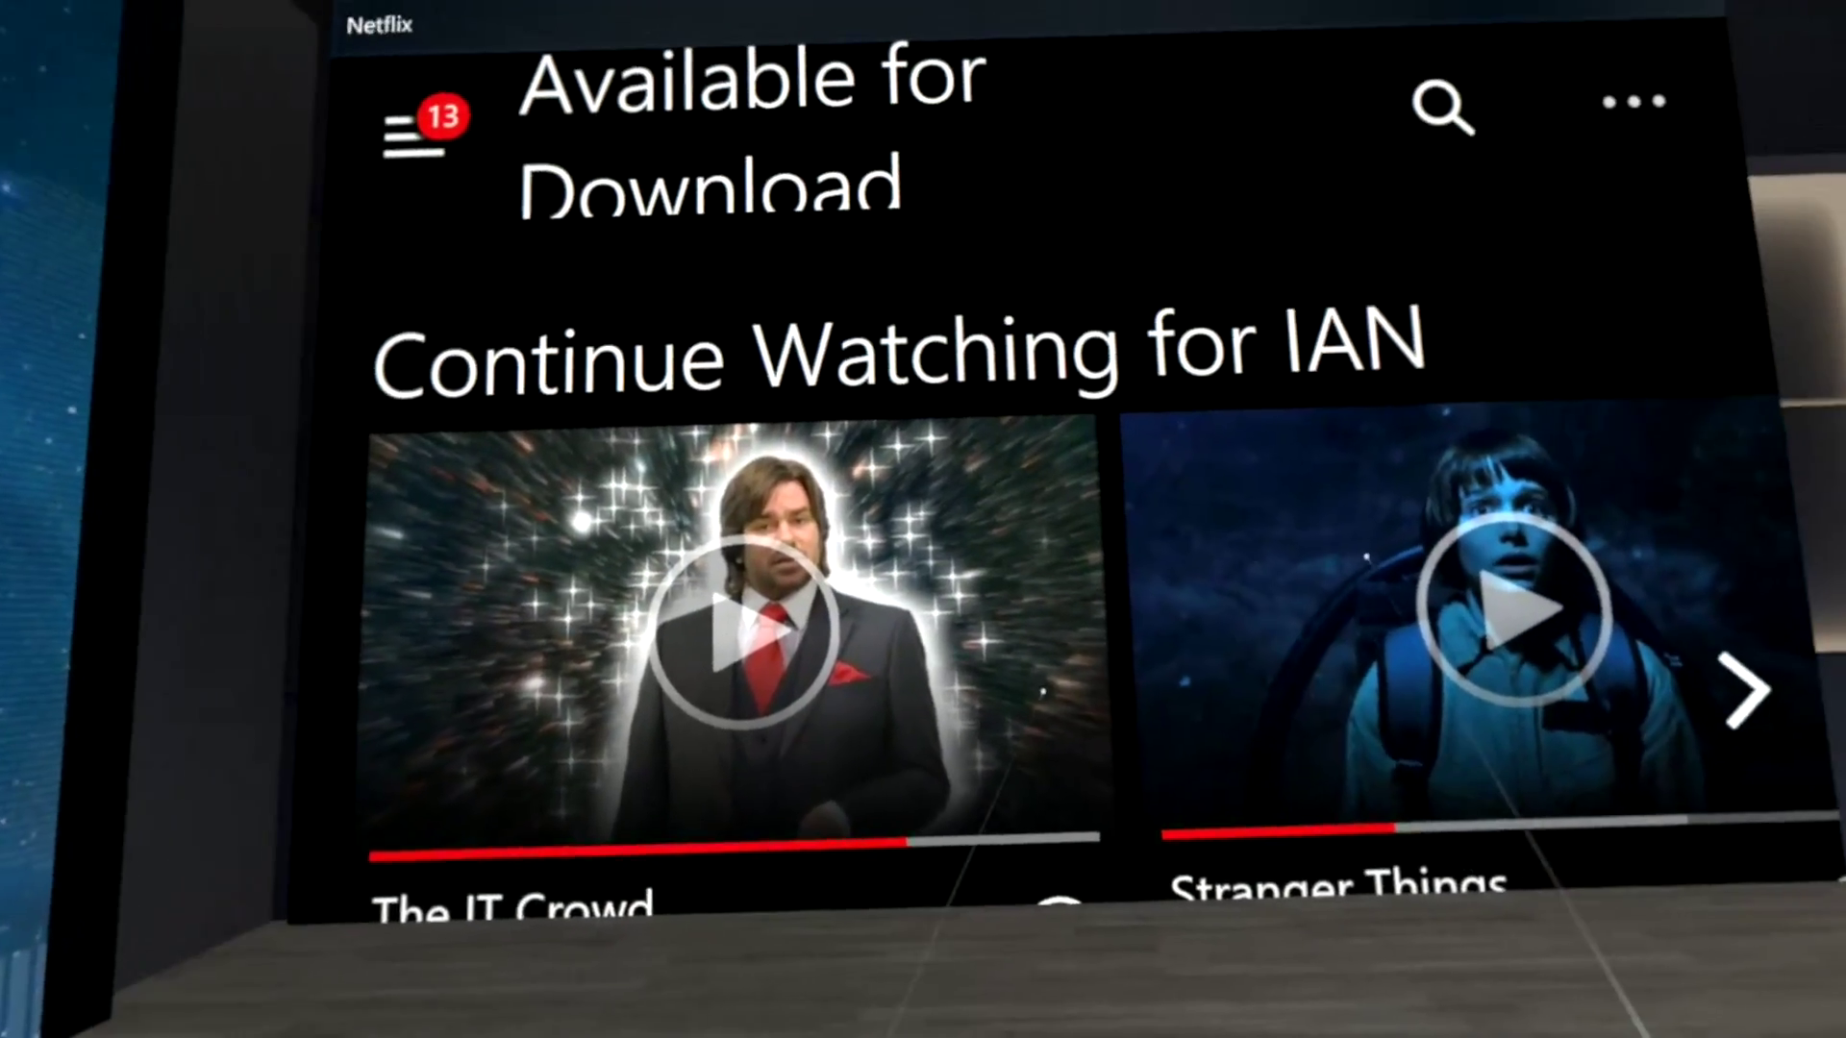
pyautogui.scroll(-2, 1158, 586)
pyautogui.scroll(2, 989, 330)
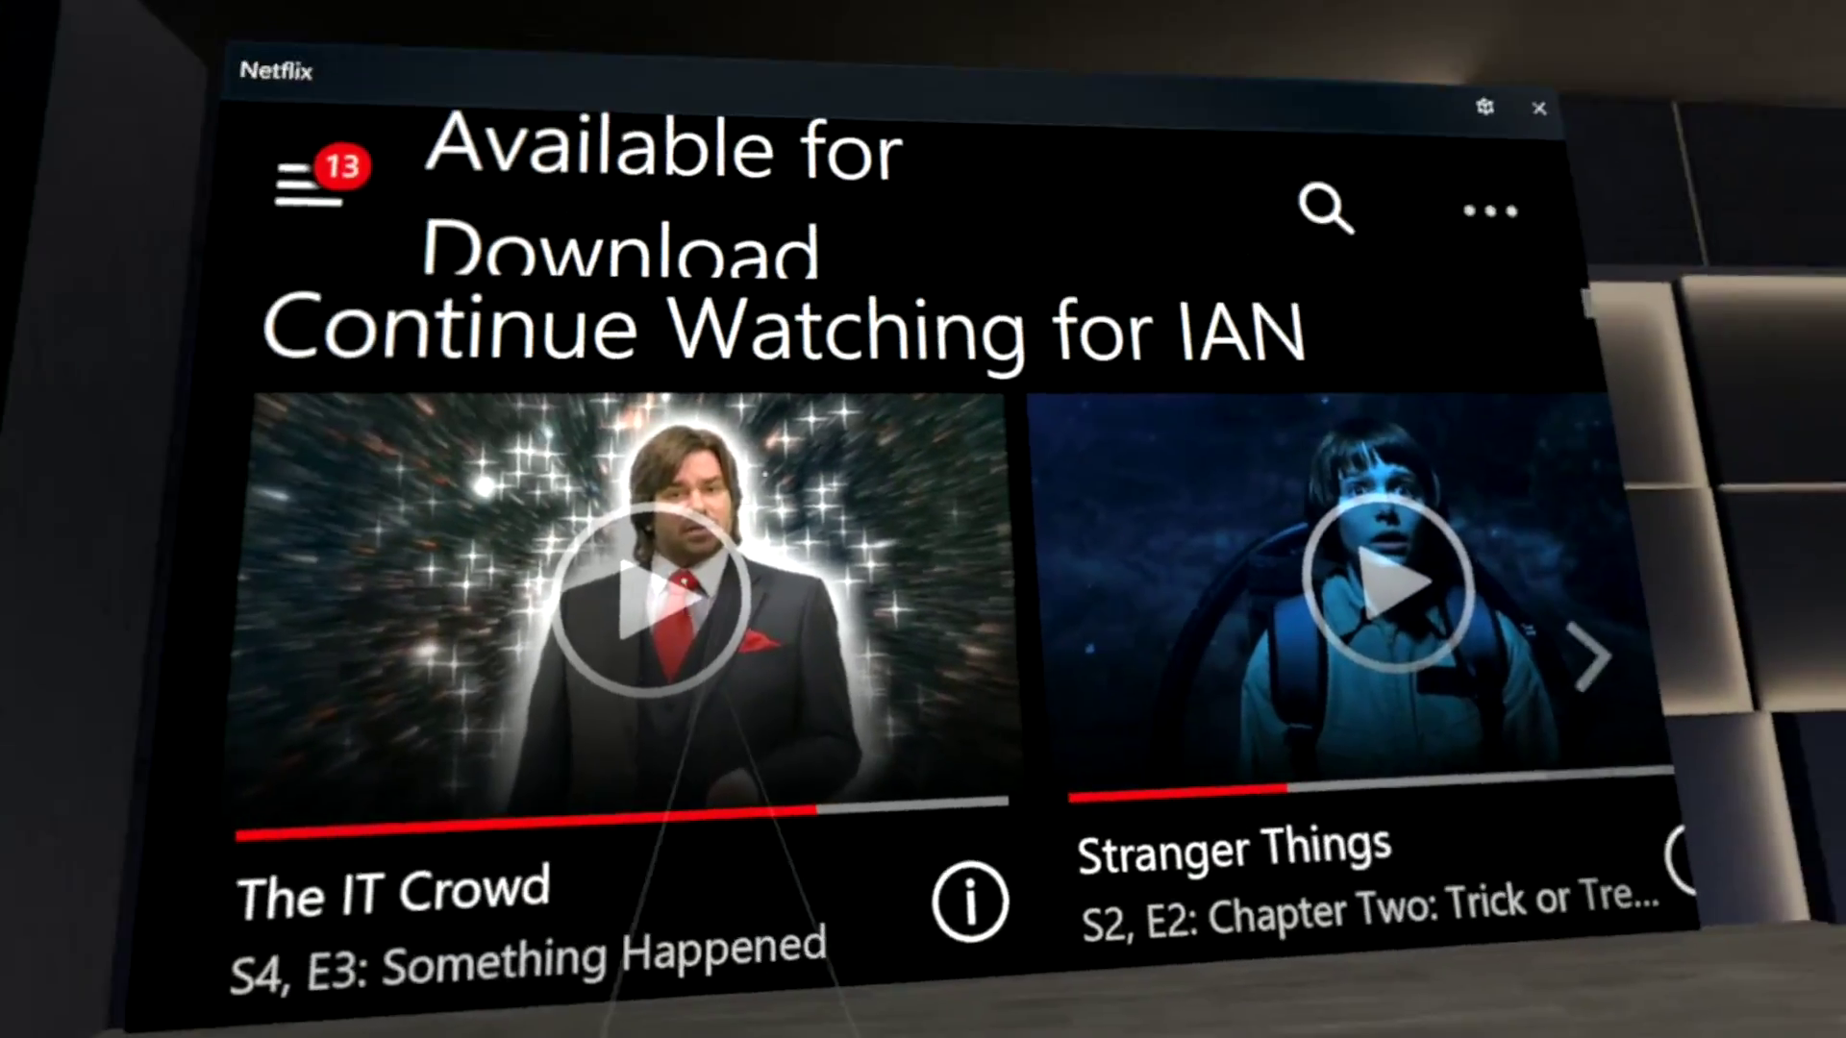